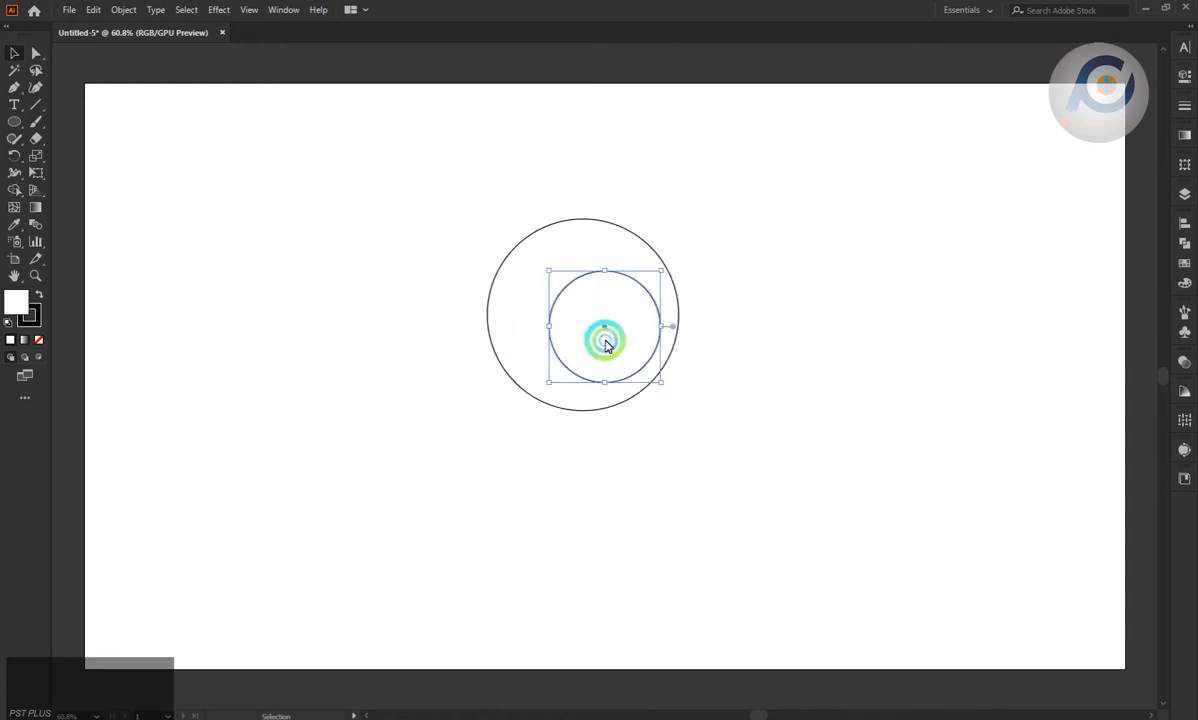
Centre the small circle inside the large one and remove the fill from both circles.
{"action": "left_click_drag", "start_coordinate": [605, 325], "coordinate": [585, 312]}
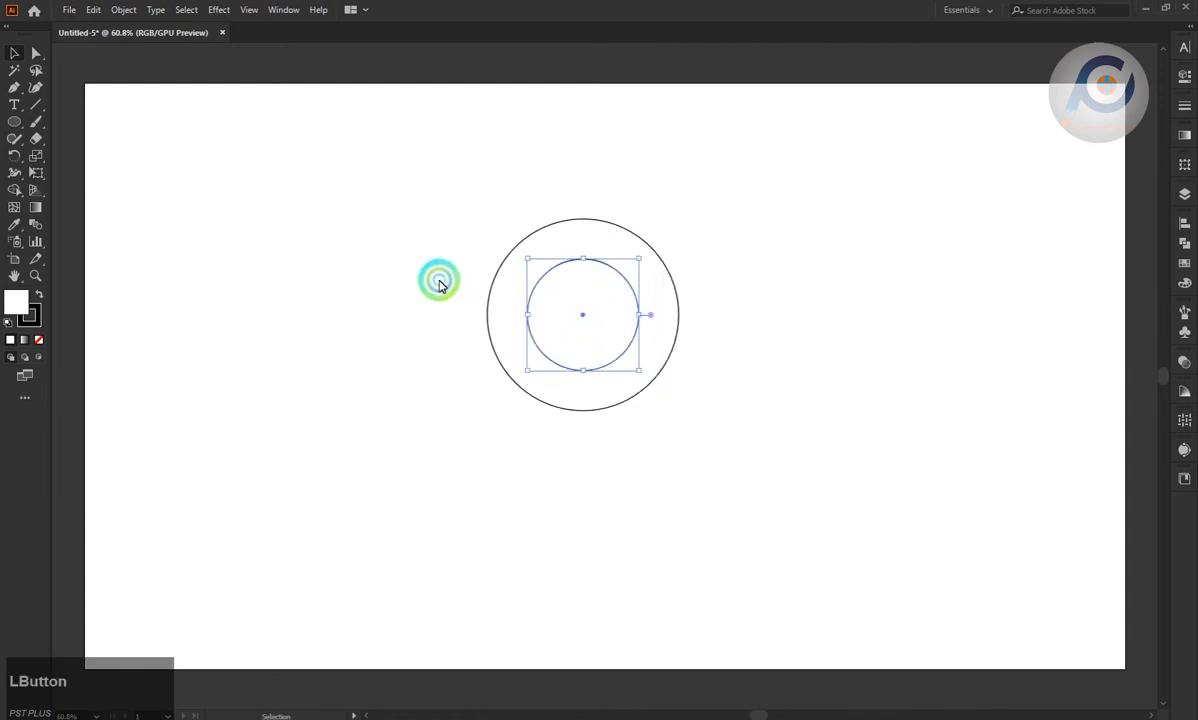
{"action": "left_click_drag", "start_coordinate": [398, 247], "coordinate": [729, 442]}
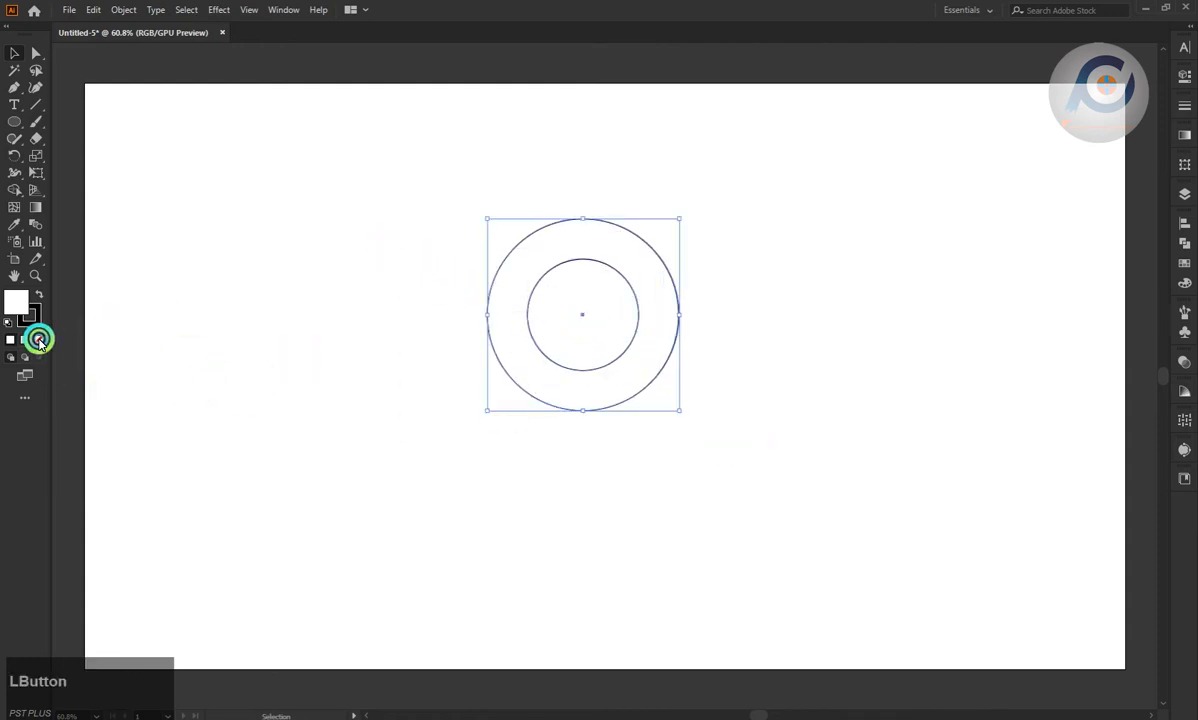
{"action": "left_click", "coordinate": [38, 340]}
{"action": "left_click", "coordinate": [294, 321]}
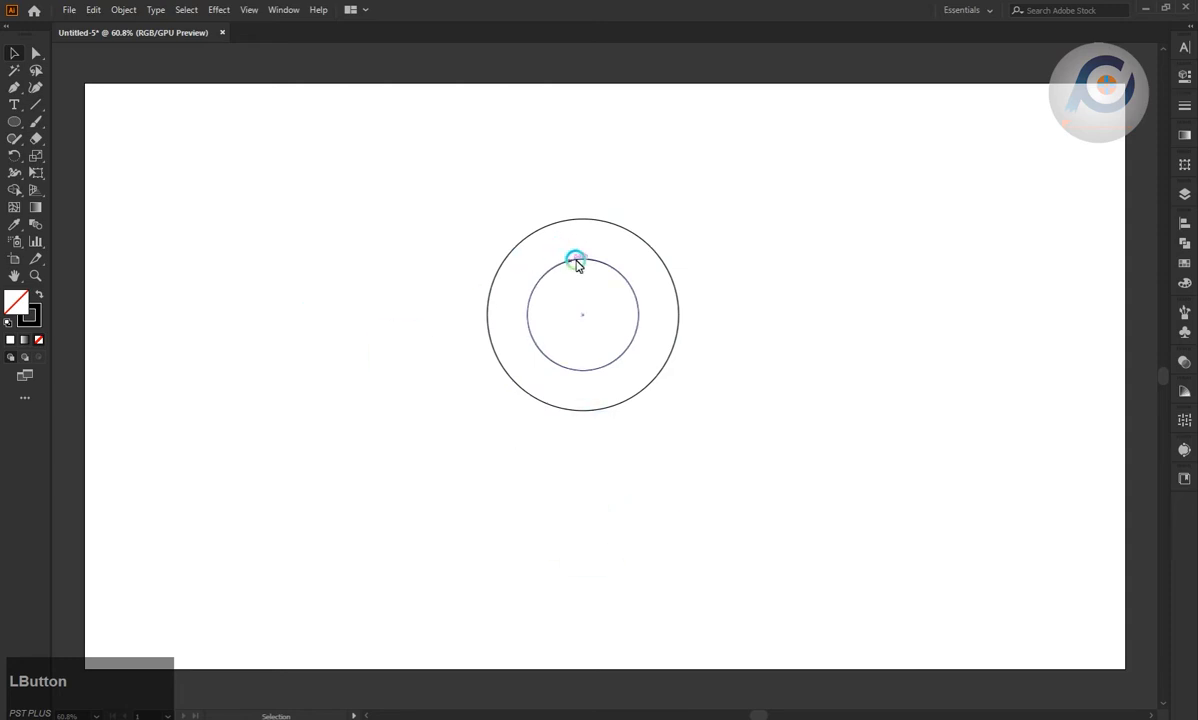
Scale both concentric circles down together about their common centre.
{"action": "left_click", "coordinate": [668, 369]}
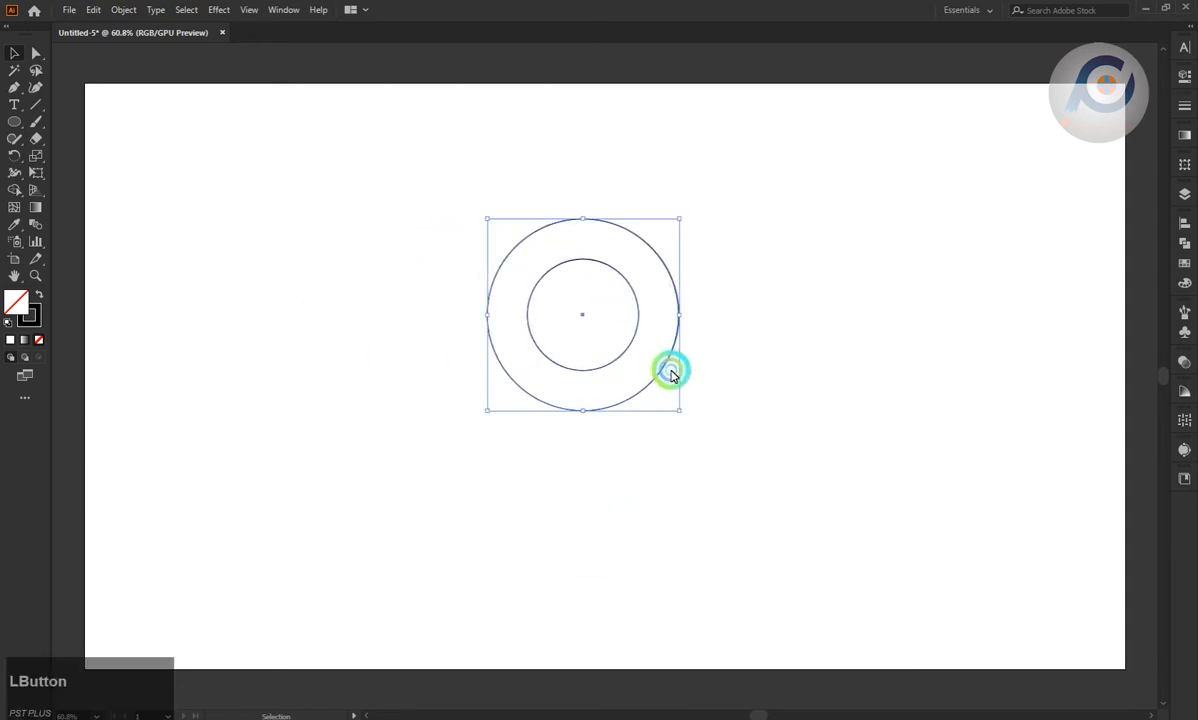
{"action": "left_click_drag", "start_coordinate": [679, 414], "coordinate": [645, 375]}
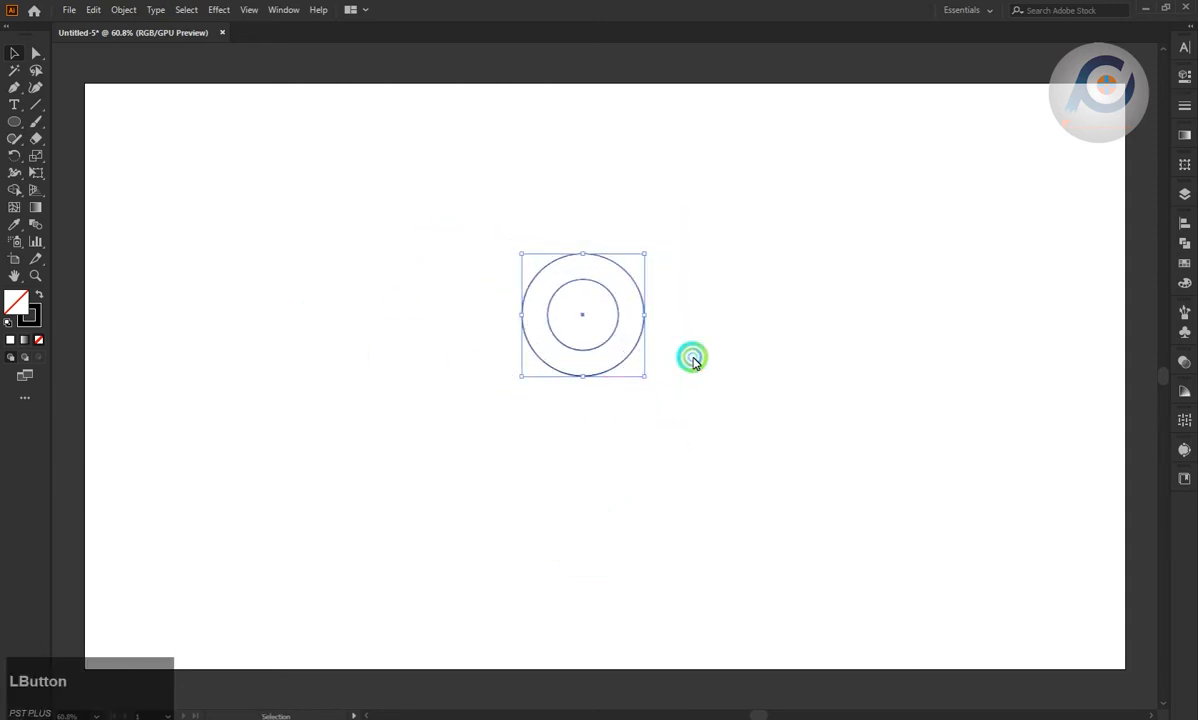
{"action": "left_click", "coordinate": [672, 346]}
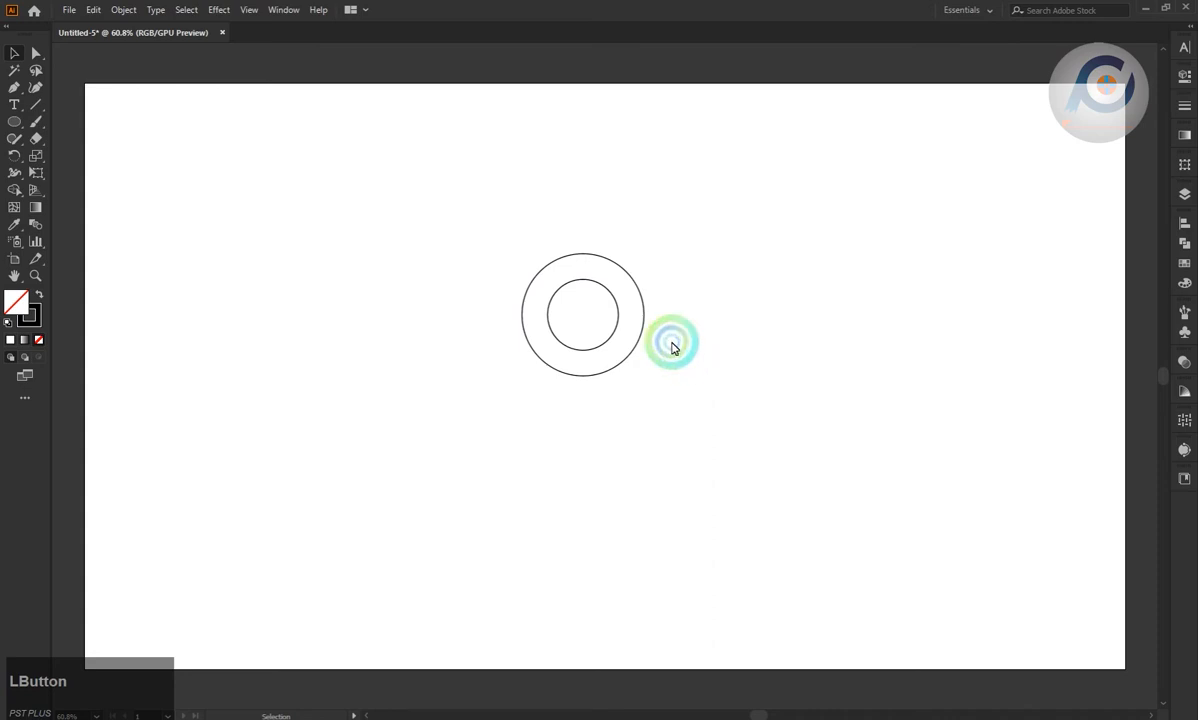
Shrink the inner circle noticeably and the outer circle slightly, keeping both on the same centre.
{"action": "left_click", "coordinate": [609, 330]}
{"action": "left_click_drag", "start_coordinate": [619, 350], "coordinate": [611, 339]}
{"action": "left_click", "coordinate": [685, 292]}
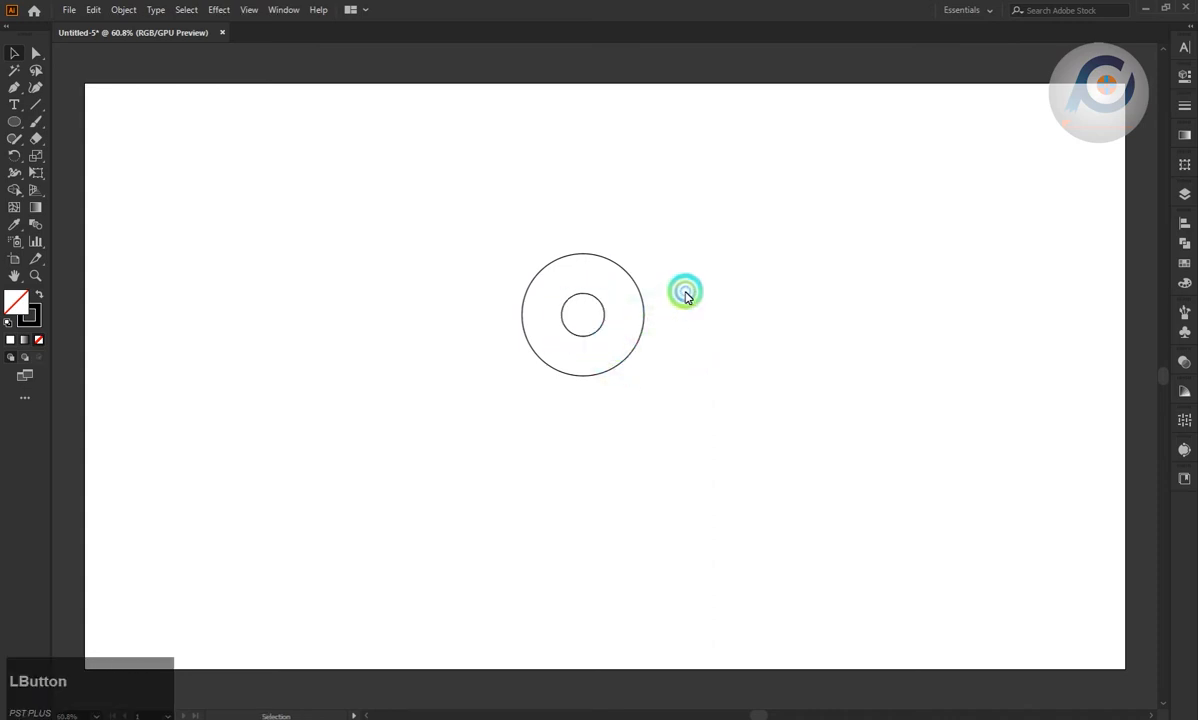
{"action": "left_click", "coordinate": [645, 329]}
{"action": "left_click_drag", "start_coordinate": [642, 378], "coordinate": [633, 365]}
{"action": "left_click", "coordinate": [672, 330]}
Select both circles and subtract the inner disc with Shape Builder to form a ring.
{"action": "scroll", "coordinate": [671, 329], "scroll_direction": "up", "scroll_amount": 3}
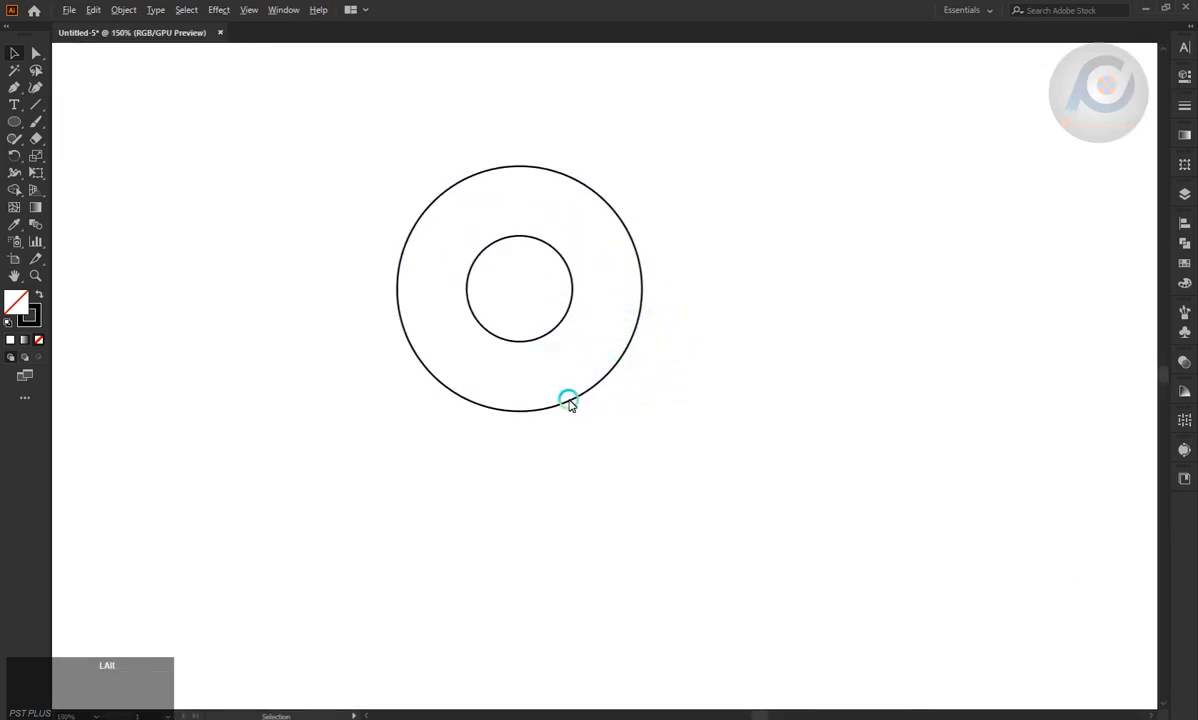
{"action": "scroll", "coordinate": [568, 402], "scroll_direction": "up", "scroll_amount": 3}
{"action": "left_click_drag", "start_coordinate": [611, 434], "coordinate": [318, 281]}
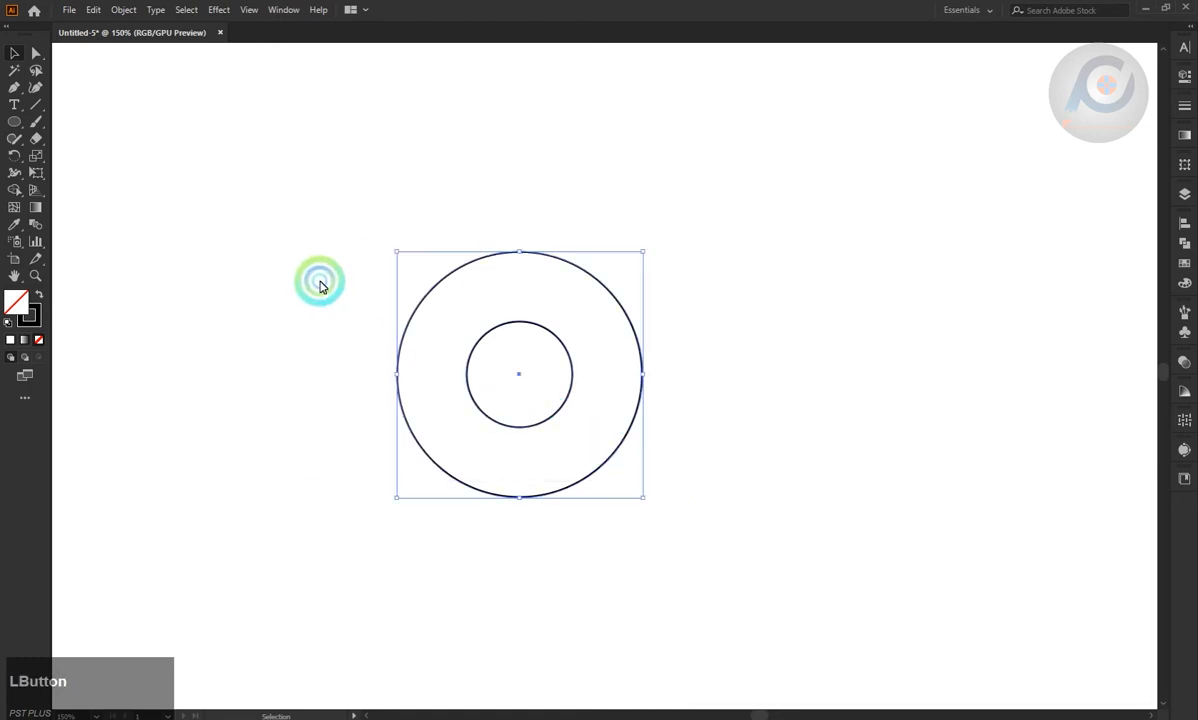
{"action": "left_click", "coordinate": [14, 189]}
{"action": "left_click", "coordinate": [509, 375], "text": "alt"}
{"action": "left_click", "coordinate": [187, 187]}
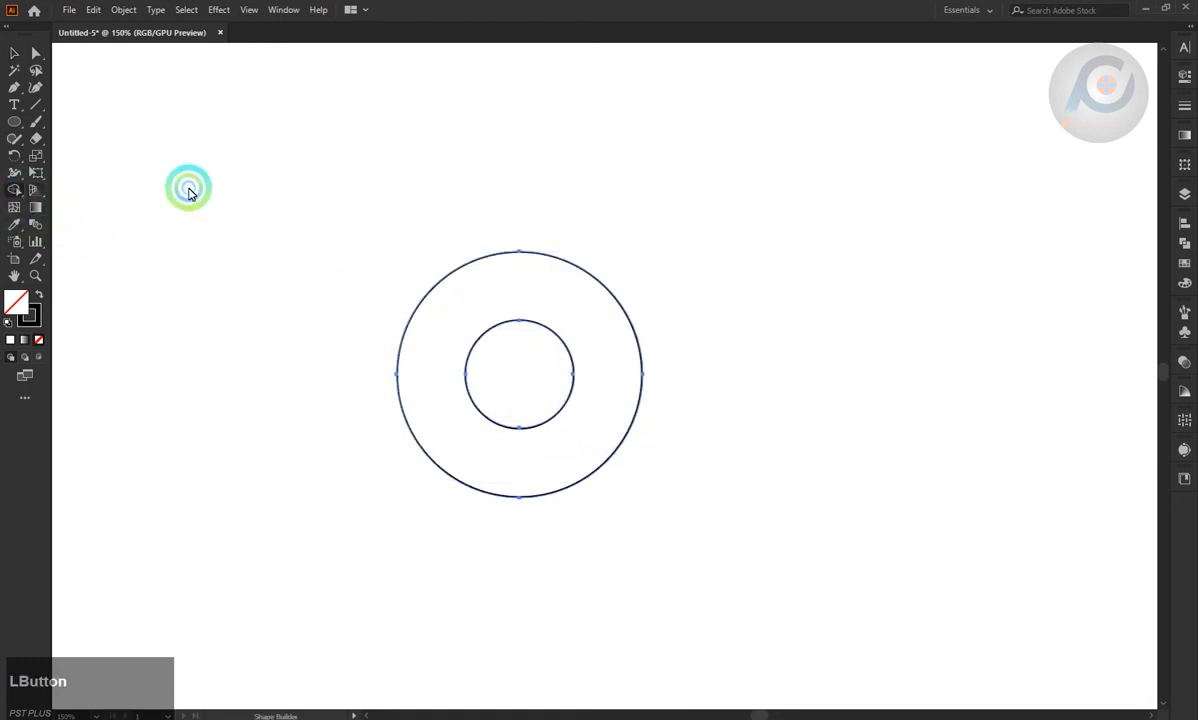
{"action": "left_click", "coordinate": [14, 53]}
Move the ring as one piece and place it near the middle of the view.
{"action": "left_click", "coordinate": [413, 325]}
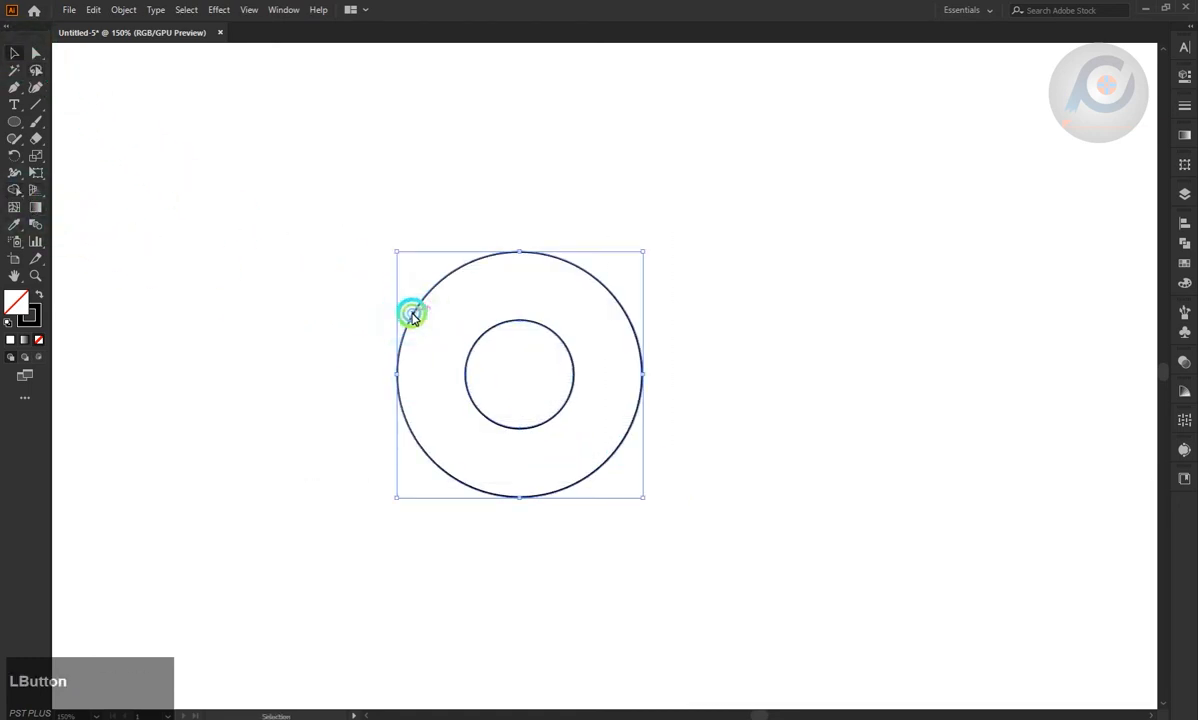
{"action": "left_click_drag", "start_coordinate": [413, 317], "coordinate": [209, 182]}
{"action": "left_click", "coordinate": [455, 258]}
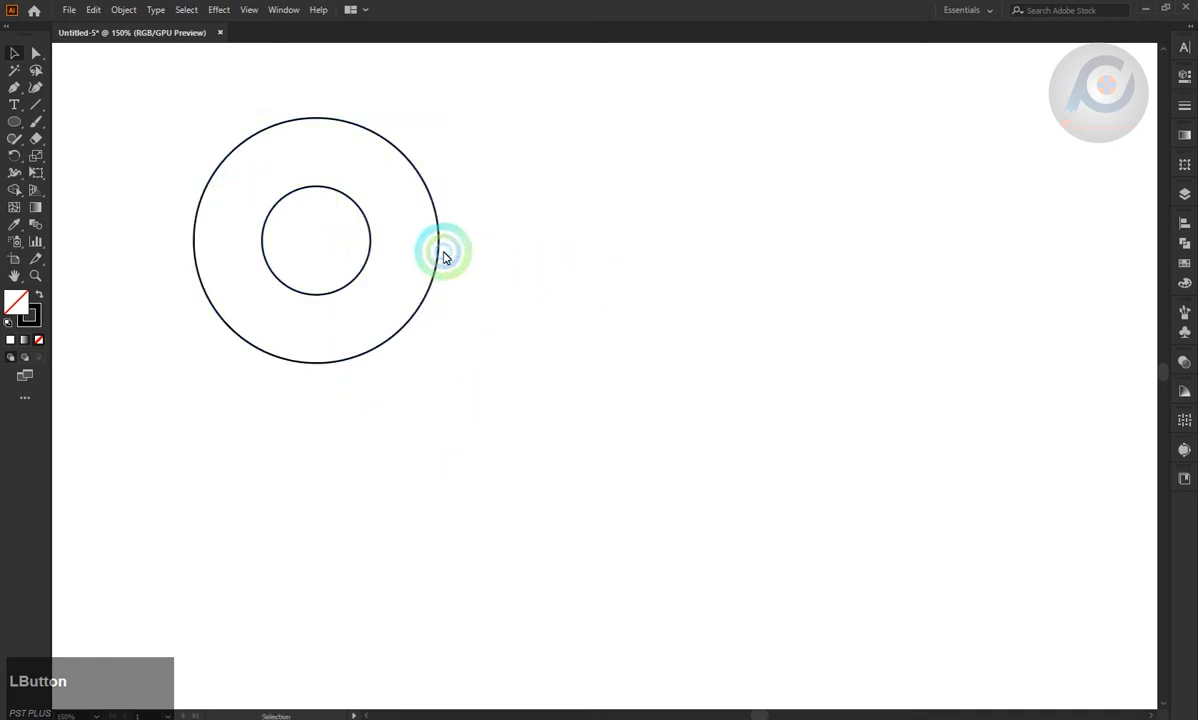
{"action": "left_click_drag", "start_coordinate": [445, 258], "coordinate": [671, 375]}
{"action": "left_click", "coordinate": [735, 326]}
Draw a 45° diagonal line across the upper-right part of the ring, crossing both of its edges.
{"action": "left_click", "coordinate": [12, 108]}
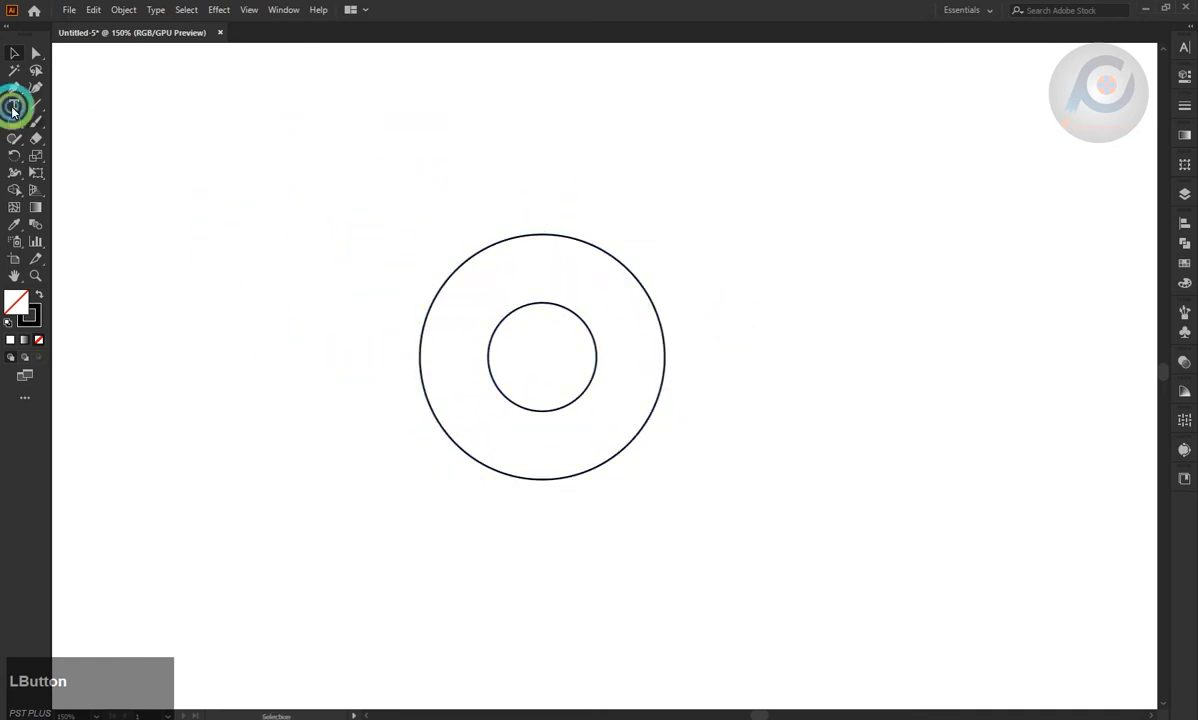
{"action": "left_click", "coordinate": [38, 104]}
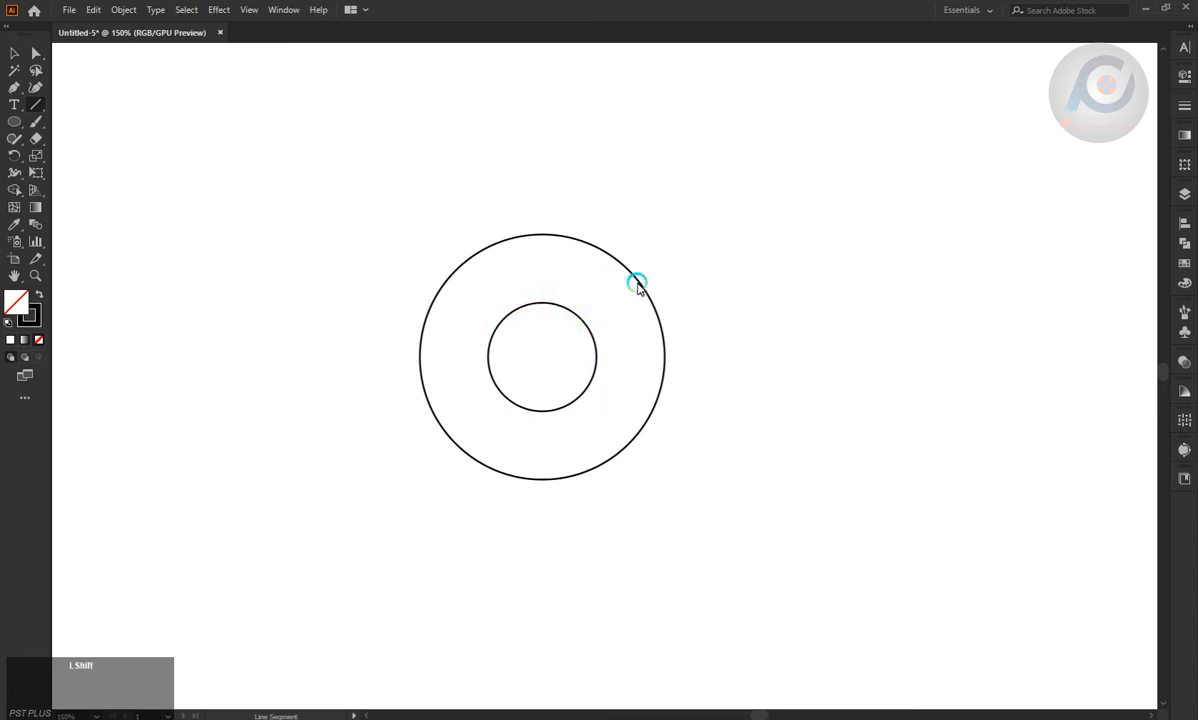
{"action": "mouse_move", "coordinate": [641, 272]}
{"action": "left_mouse_down"}
{"action": "mouse_move", "coordinate": [548, 329]}
{"action": "mouse_move", "coordinate": [568, 344]}
{"action": "left_mouse_up"}
{"action": "left_click", "coordinate": [14, 53]}
{"action": "left_click", "coordinate": [575, 200]}
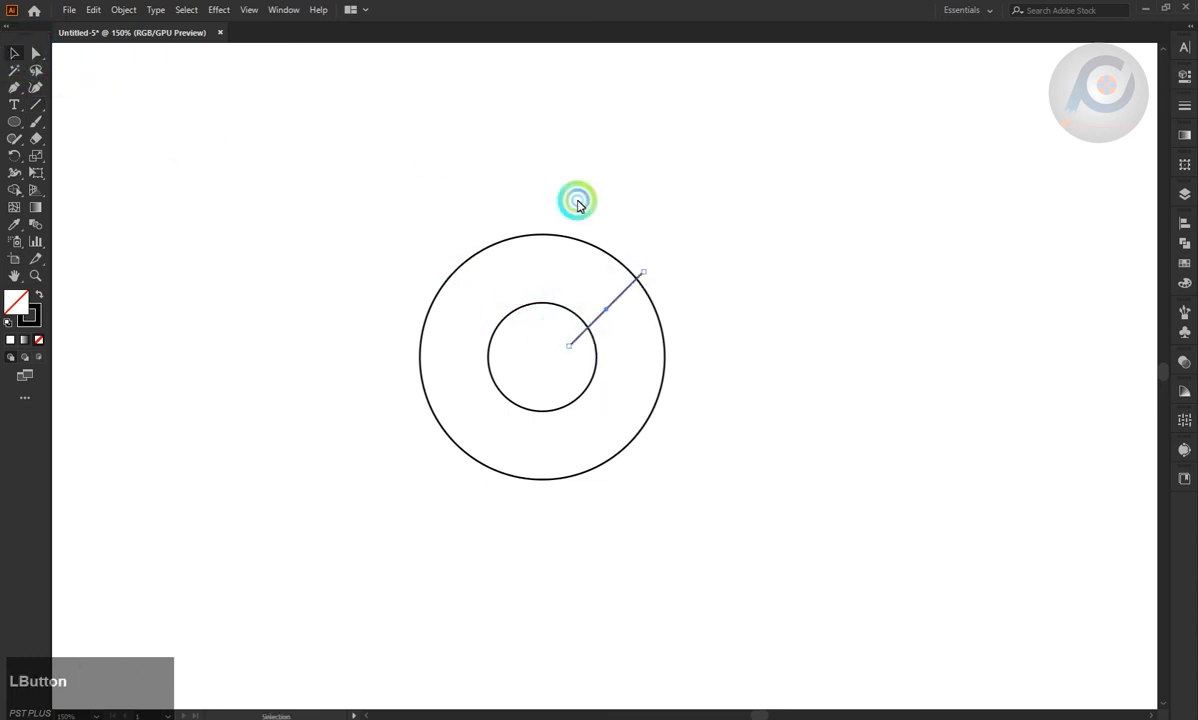
Duplicate the diagonal line, rotate the copy perpendicular to it, and align it across the ring's lower-right part as a mirror of the original.
{"action": "left_click", "coordinate": [622, 286]}
{"action": "left_click_drag", "start_coordinate": [629, 290], "coordinate": [652, 357]}
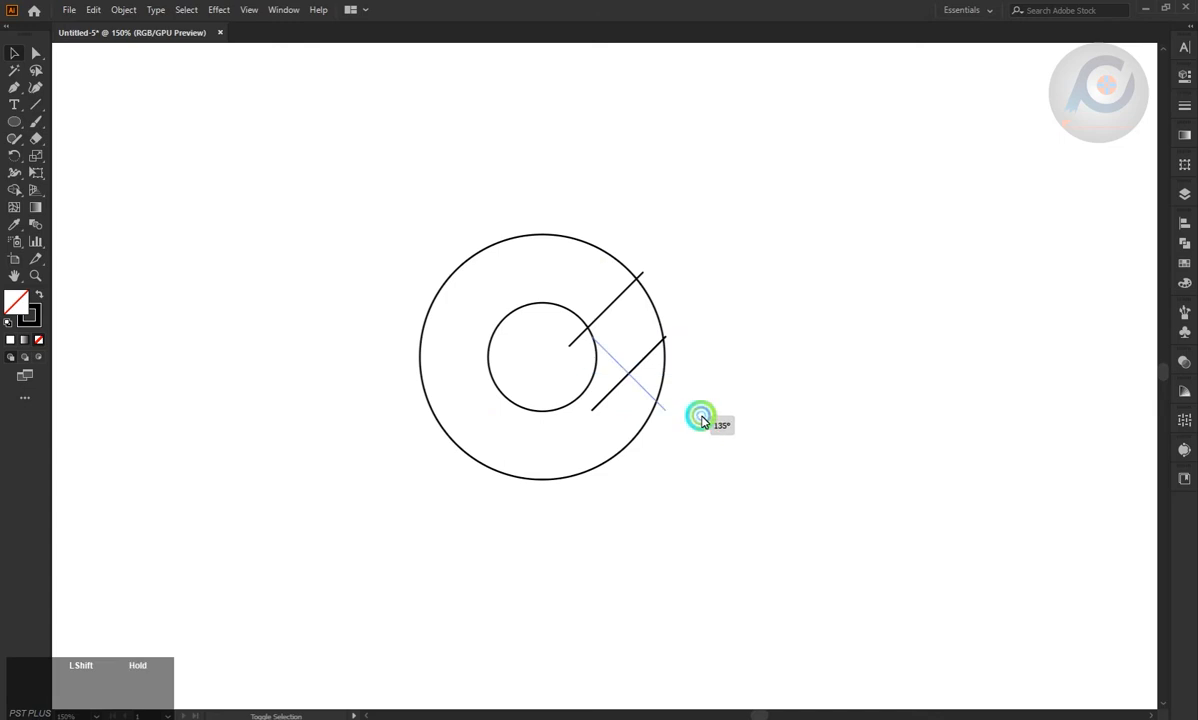
{"action": "left_click_drag", "start_coordinate": [702, 415], "coordinate": [702, 416]}
{"action": "left_click_drag", "start_coordinate": [631, 375], "coordinate": [607, 398]}
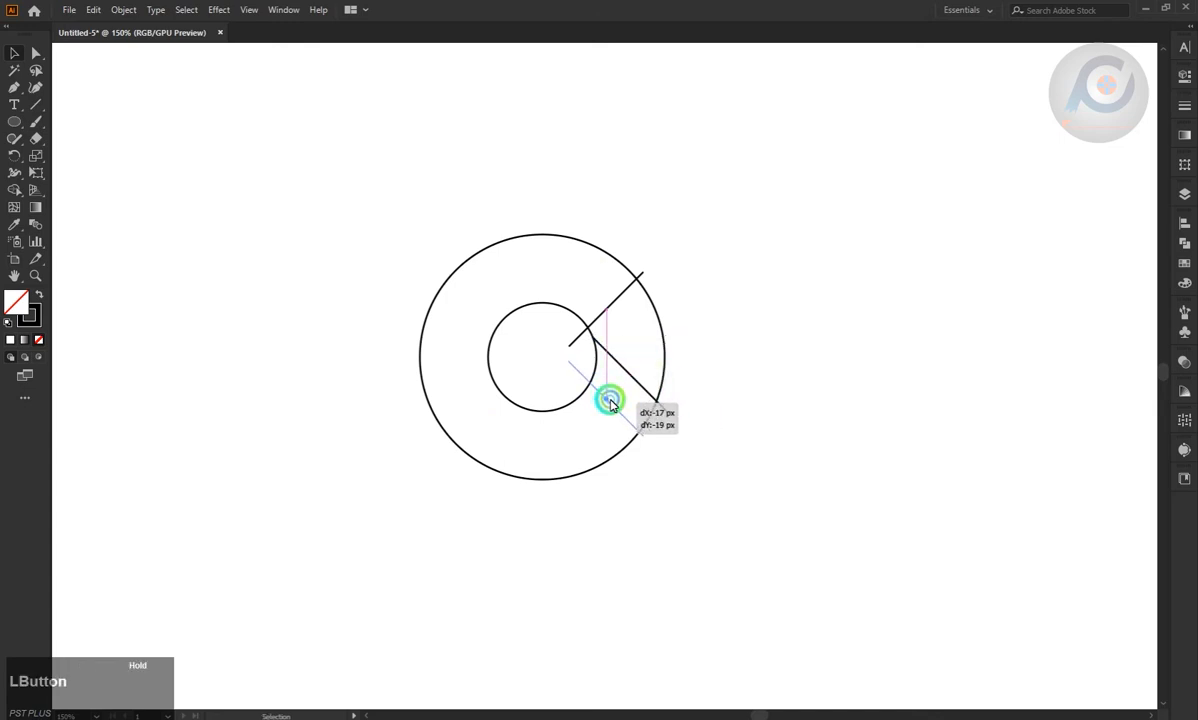
{"action": "left_click_drag", "start_coordinate": [611, 403], "coordinate": [612, 404]}
Use Shape Builder to remove the ring section between the two diagonal lines, forming a letter C.
{"action": "left_click_drag", "start_coordinate": [738, 203], "coordinate": [445, 590]}
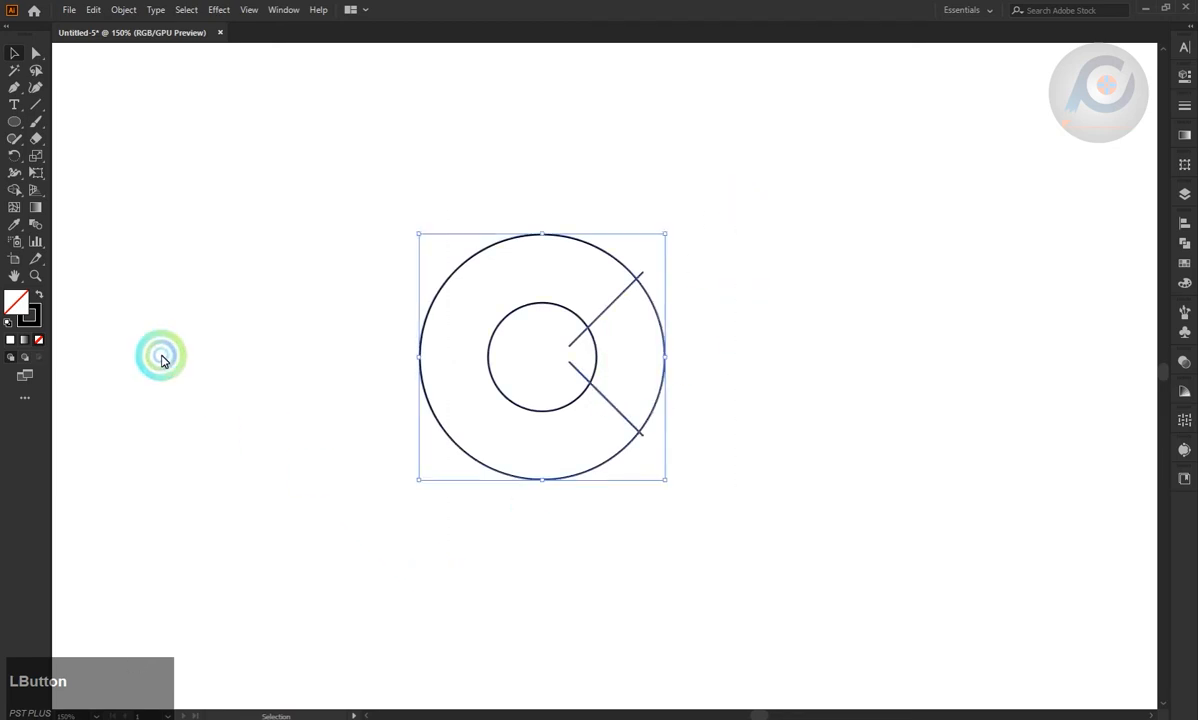
{"action": "left_click", "coordinate": [26, 197]}
{"action": "left_click", "coordinate": [532, 361], "text": "alt"}
{"action": "left_click", "coordinate": [599, 364], "text": "alt"}
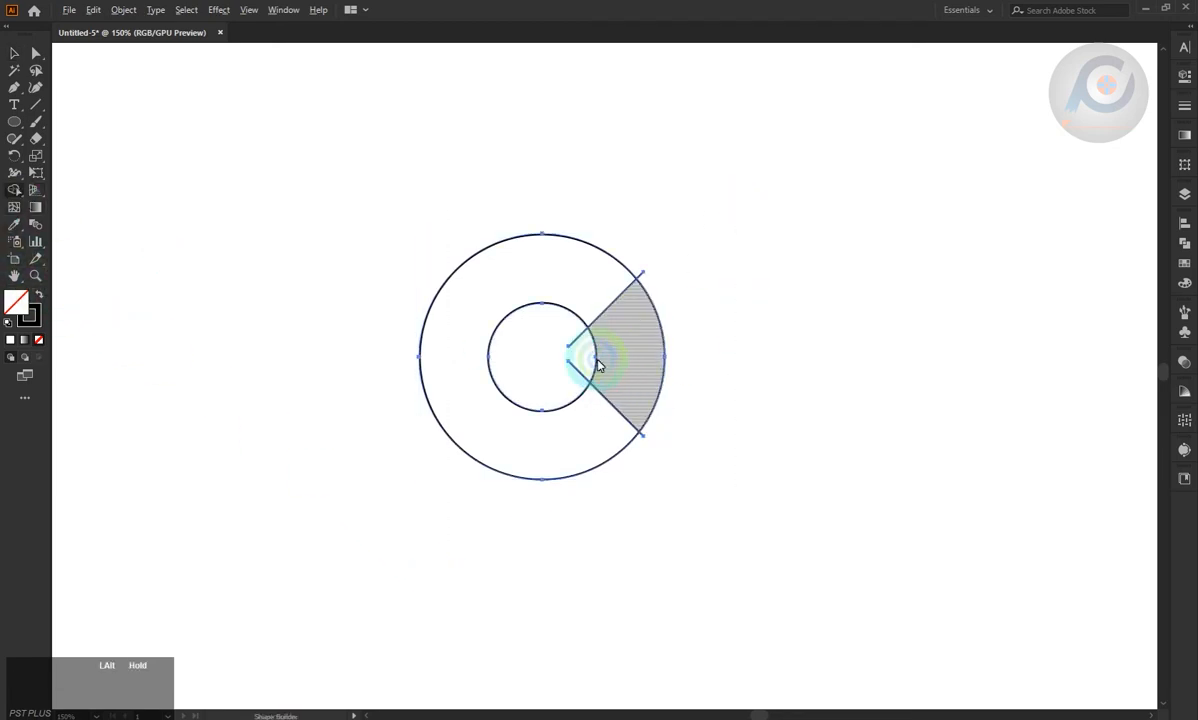
{"action": "left_click", "coordinate": [14, 53]}
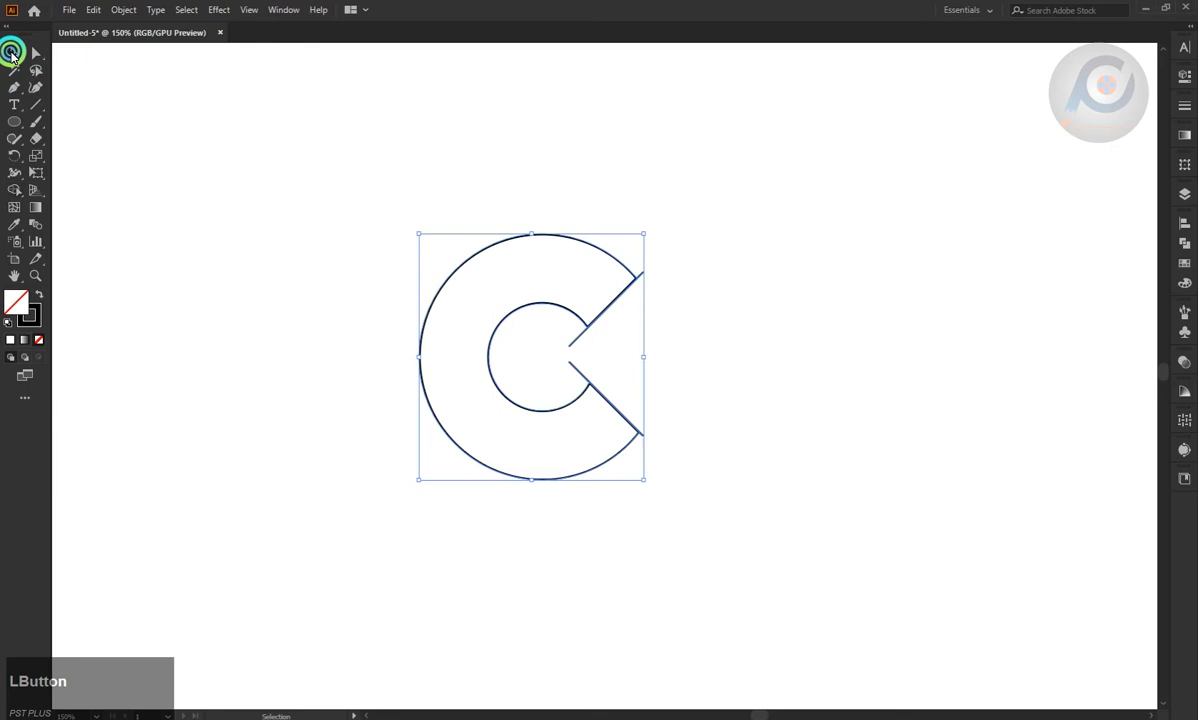
Delete the leftover diagonal line at the C's upper end.
{"action": "left_click", "coordinate": [648, 256]}
{"action": "left_click", "coordinate": [657, 298]}
{"action": "key", "text": "BackSpace"}
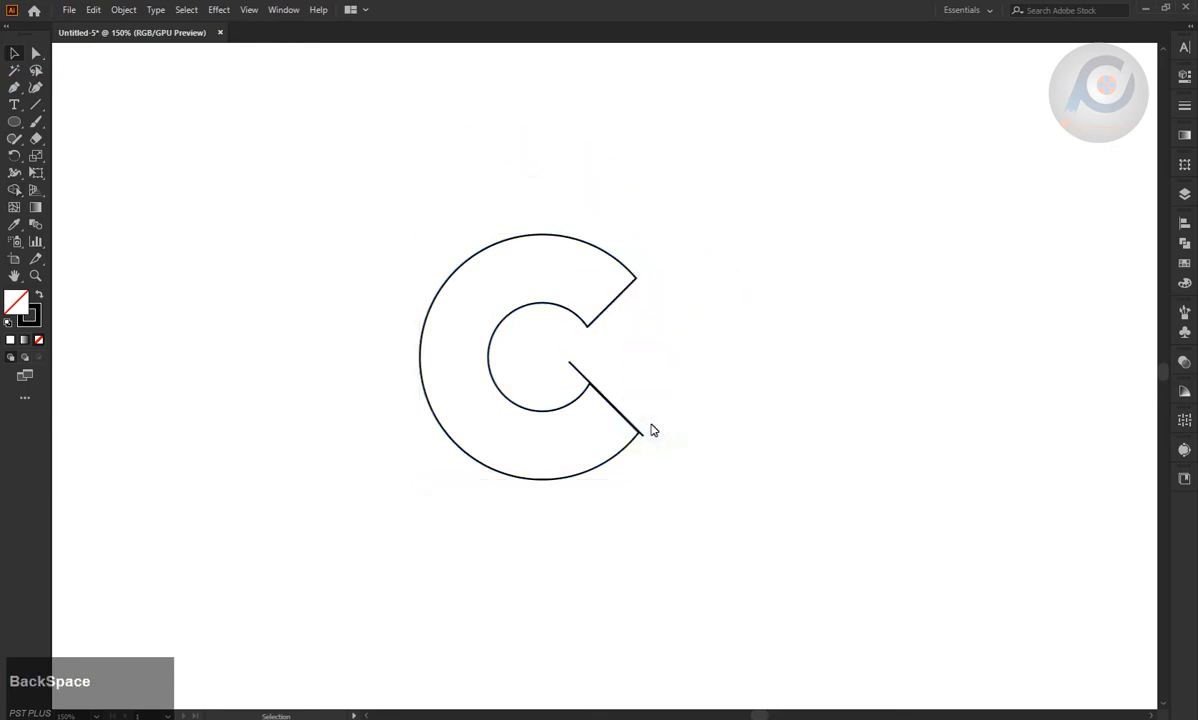
{"action": "left_click", "coordinate": [545, 393]}
{"action": "key", "text": "BackSpace"}
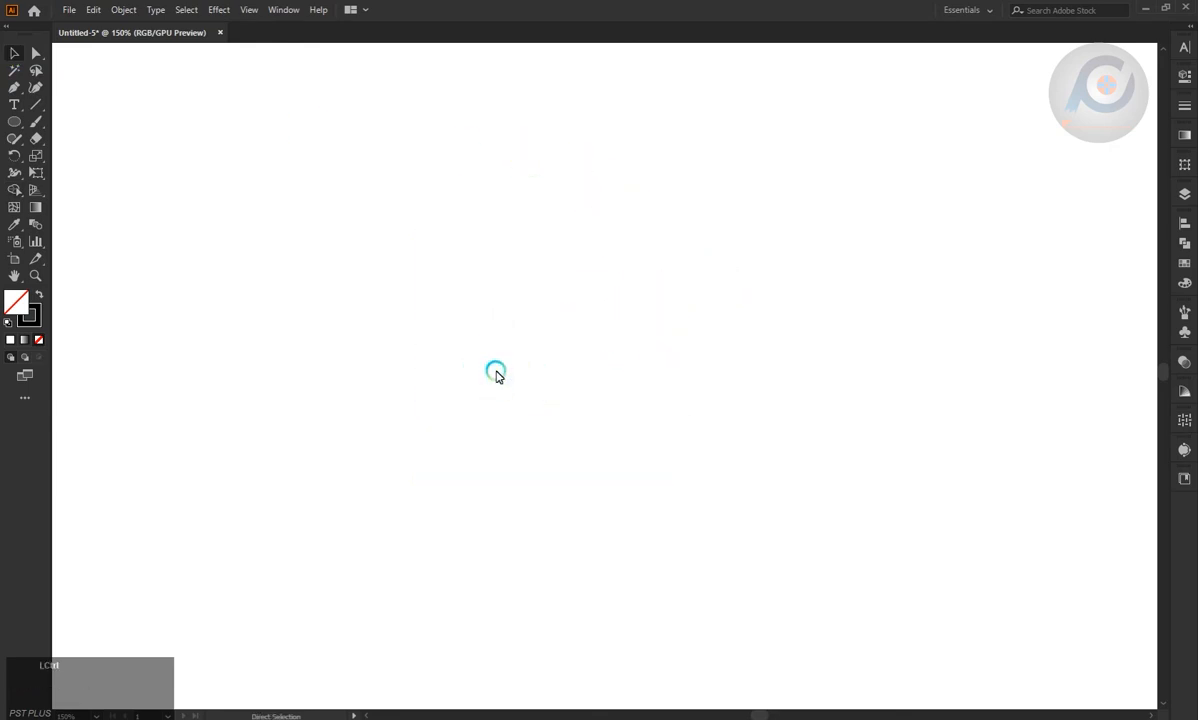
{"action": "key", "text": "ctrl+z"}
Delete the leftover diagonal line at the C's lower end.
{"action": "left_click", "coordinate": [564, 369]}
{"action": "left_click", "coordinate": [553, 380]}
{"action": "key", "text": "BackSpace"}
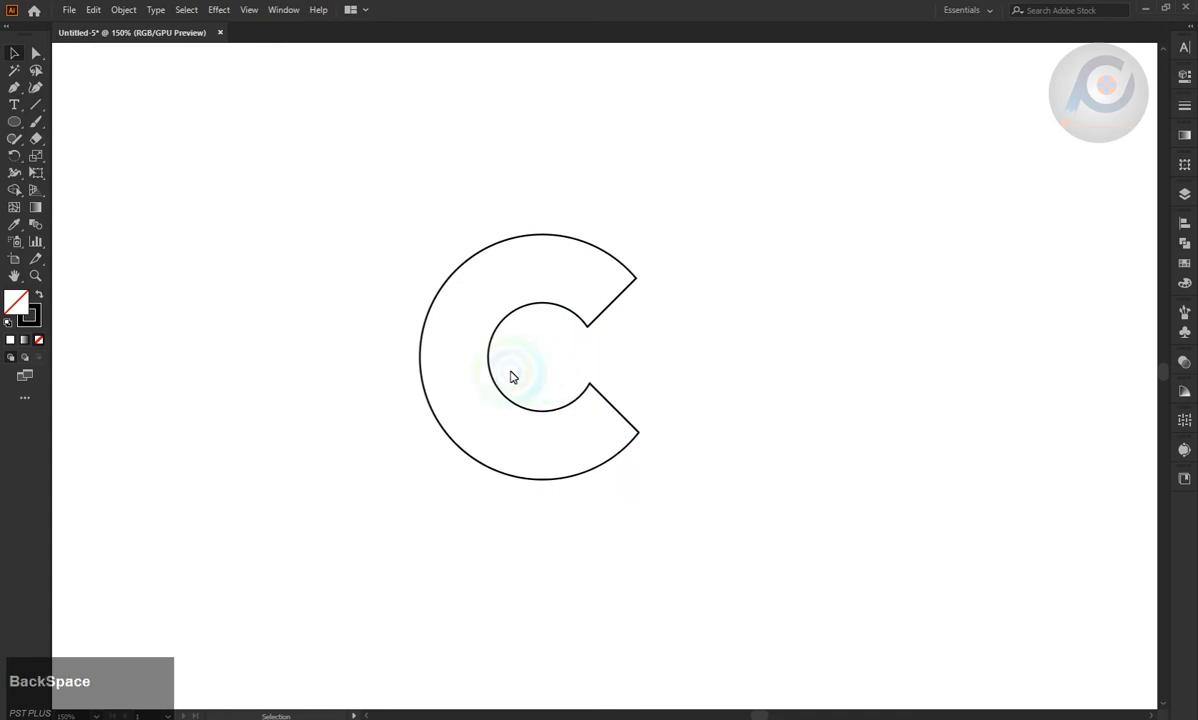
Draw two larger concentric circles around the C from its centre, the second one wider than the first.
{"action": "left_click", "coordinate": [12, 124]}
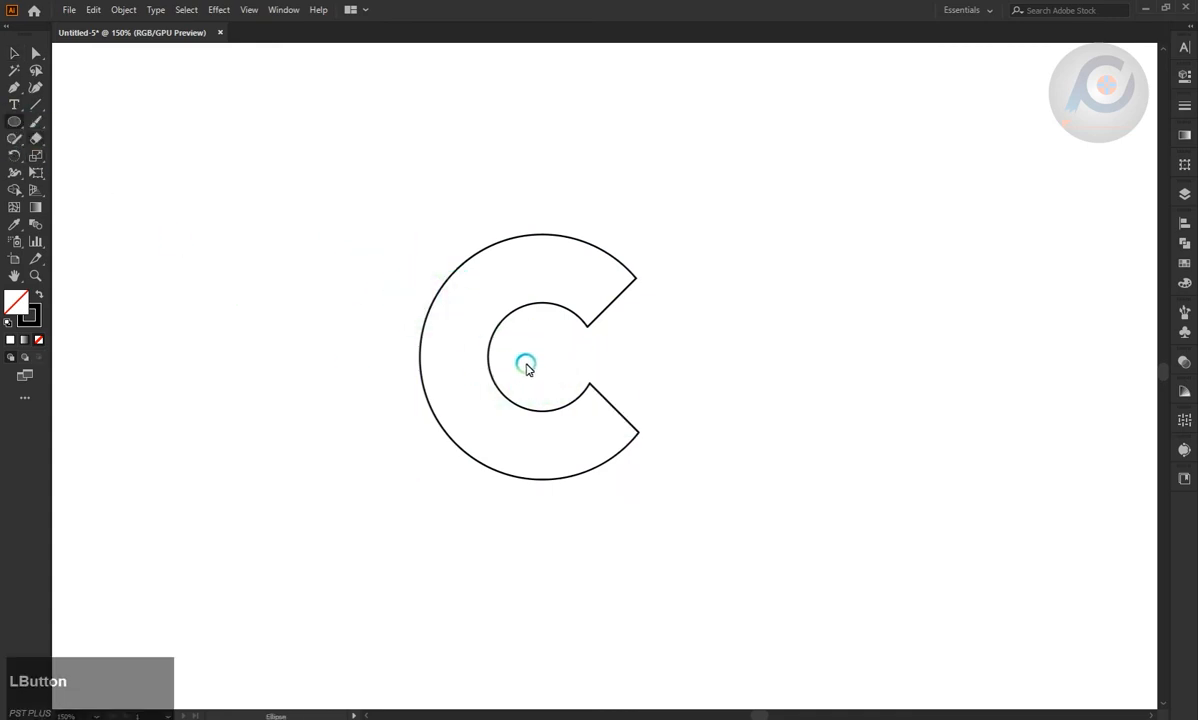
{"action": "left_click_drag", "start_coordinate": [541, 360], "coordinate": [623, 530]}
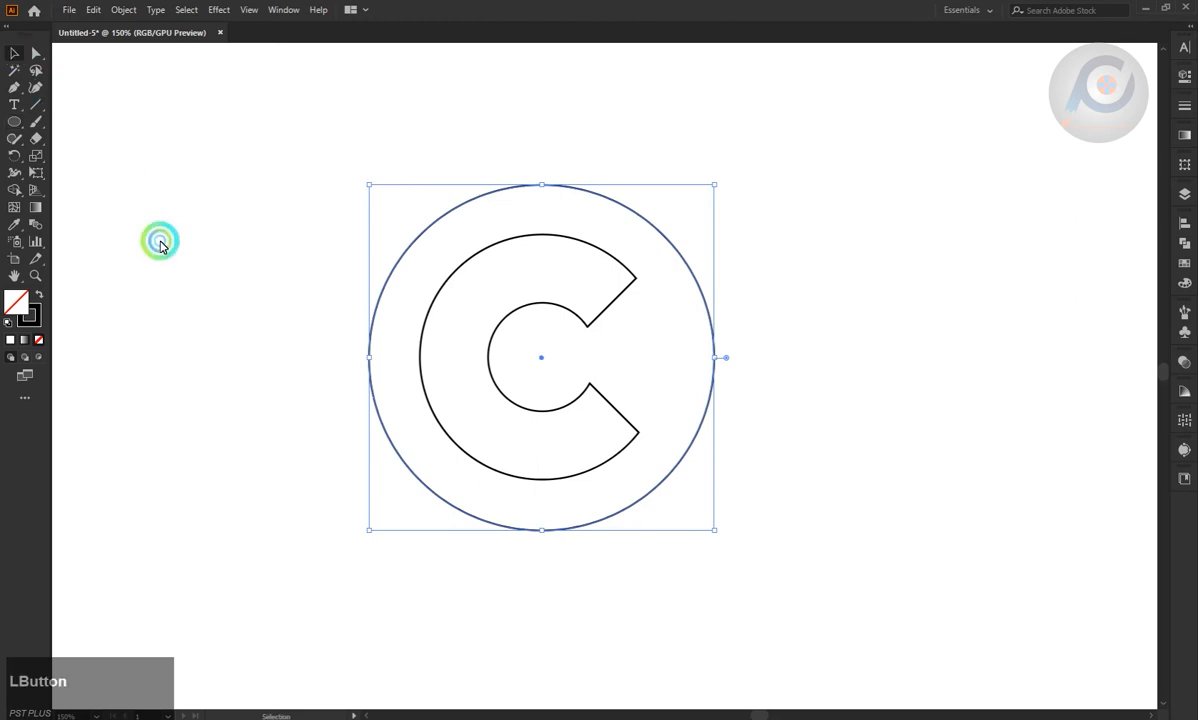
{"action": "left_click", "coordinate": [160, 245]}
{"action": "left_click_drag", "start_coordinate": [540, 352], "coordinate": [624, 583]}
{"action": "left_click", "coordinate": [14, 53]}
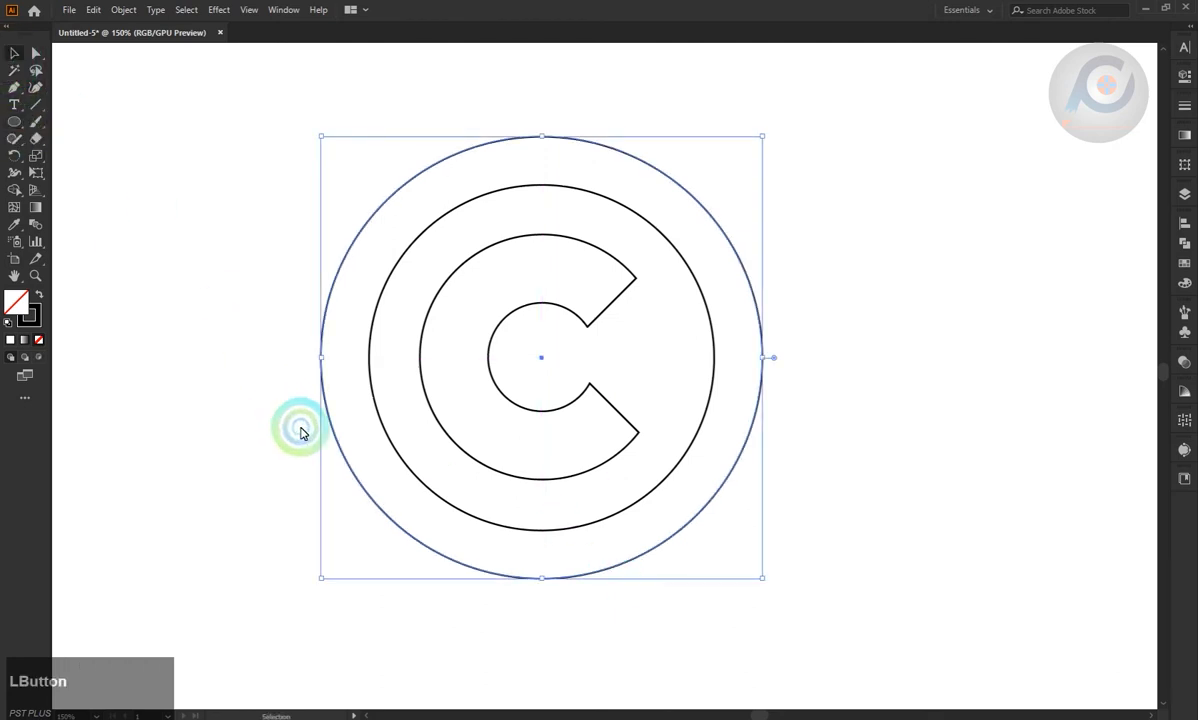
Turn the two large outer circles into a ring with Shape Builder.
{"action": "left_click", "coordinate": [371, 390], "text": "shift"}
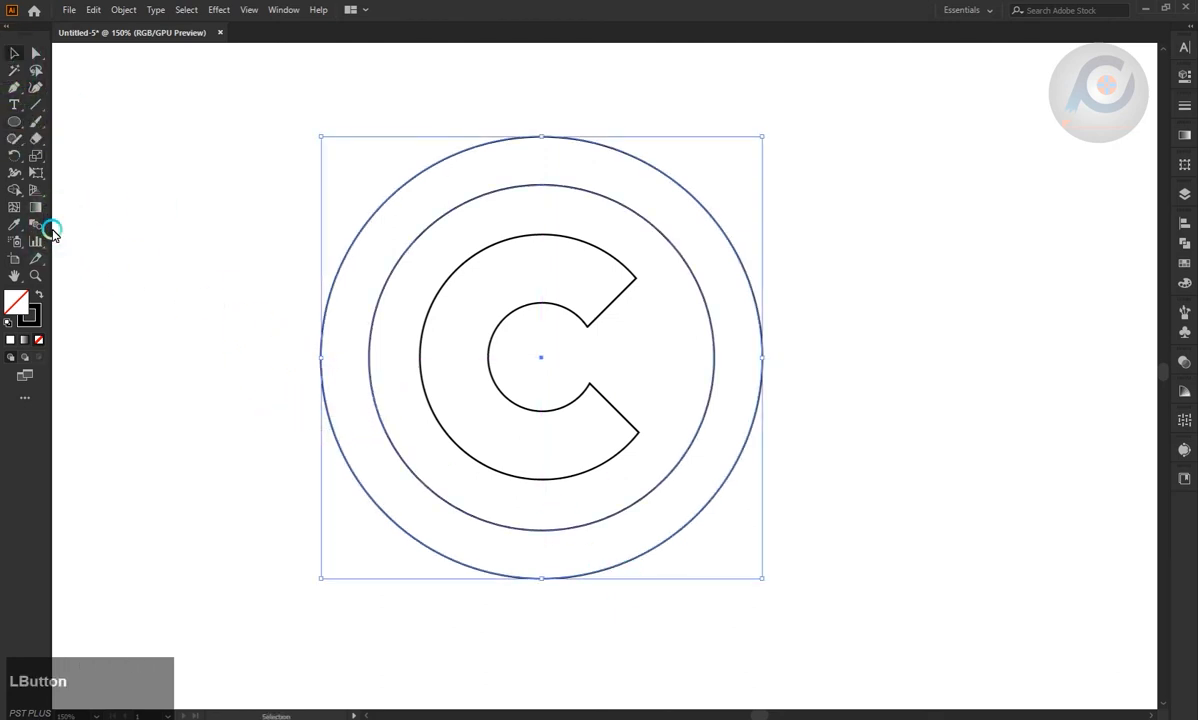
{"action": "left_click", "coordinate": [18, 186]}
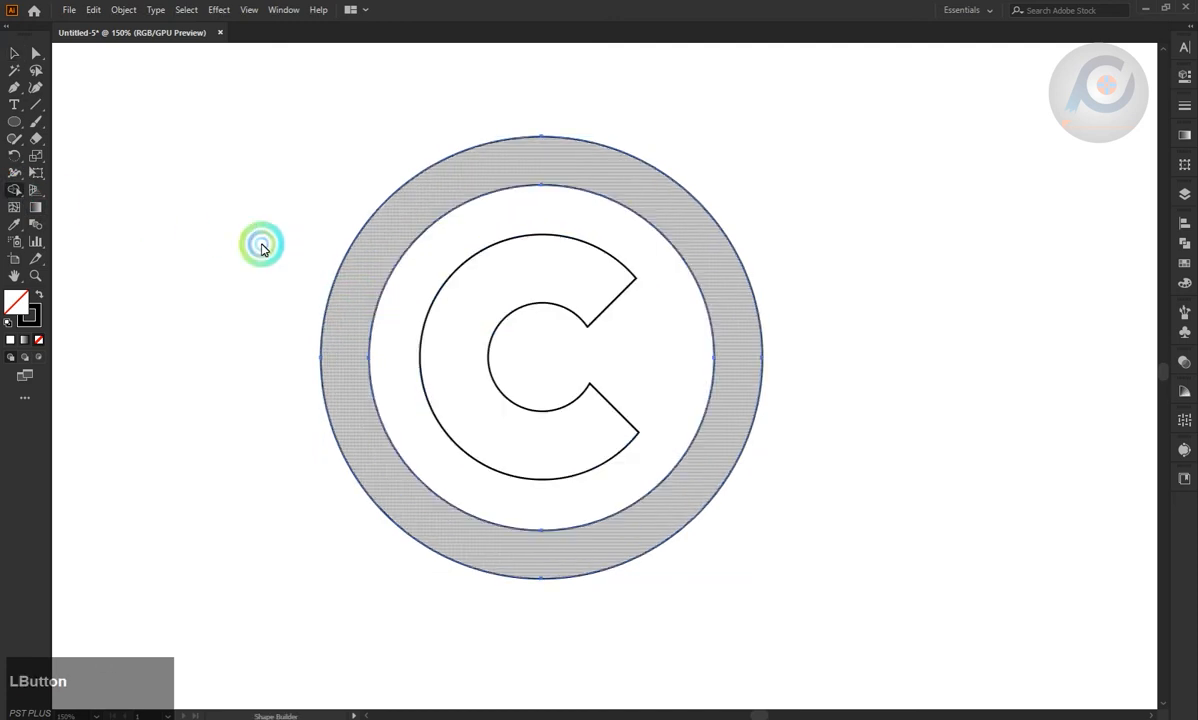
{"action": "left_click", "coordinate": [12, 53]}
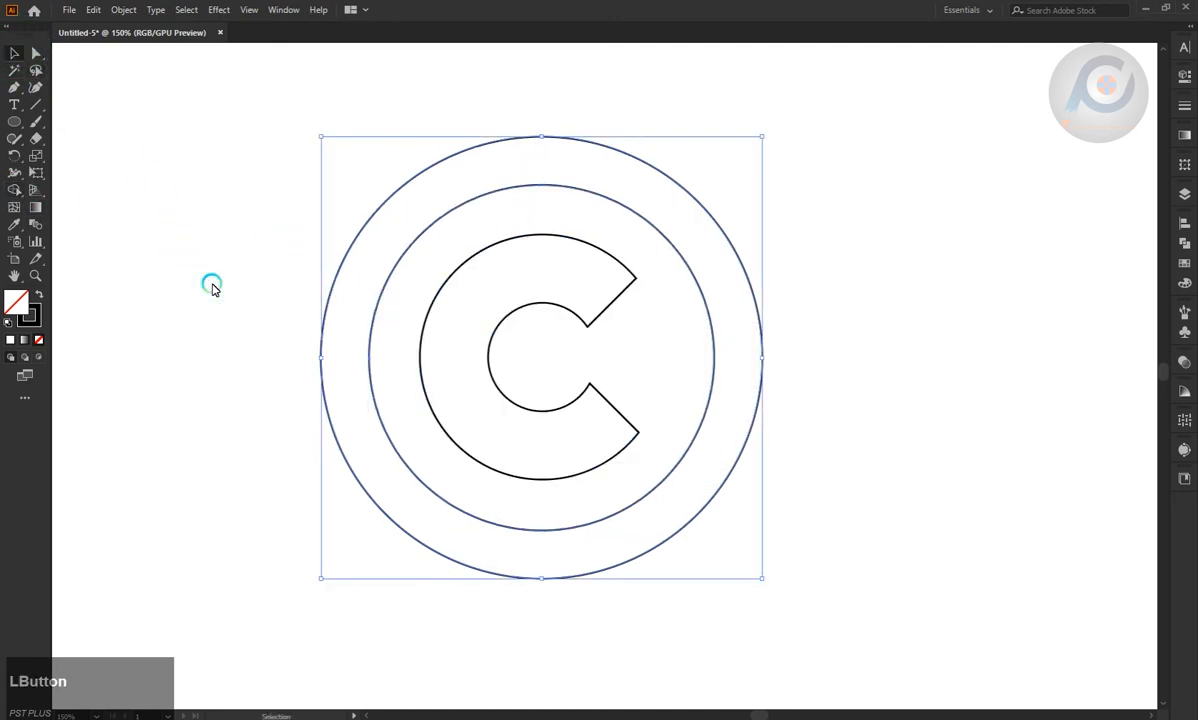
{"action": "left_click", "coordinate": [209, 288]}
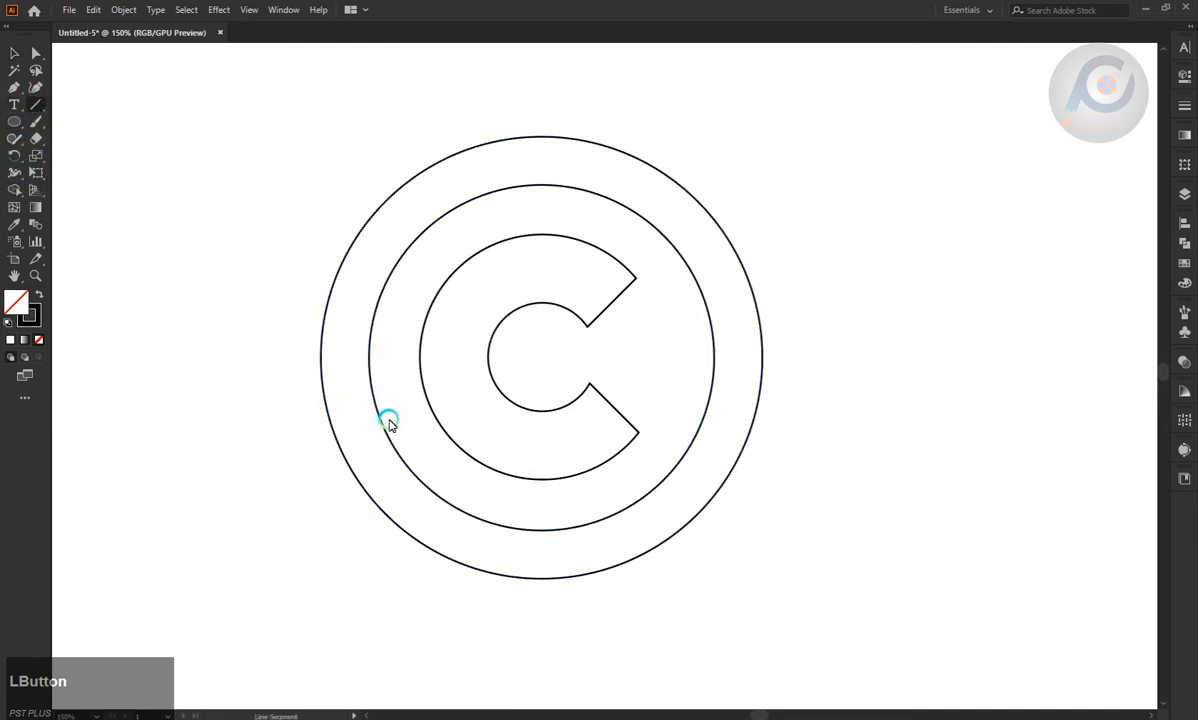
Draw two diagonal lines across the outer ring, one at its lower left and one extending the C's lower end through the lower right.
{"action": "left_click_drag", "start_coordinate": [388, 408], "coordinate": [289, 461]}
{"action": "left_click", "coordinate": [14, 53]}
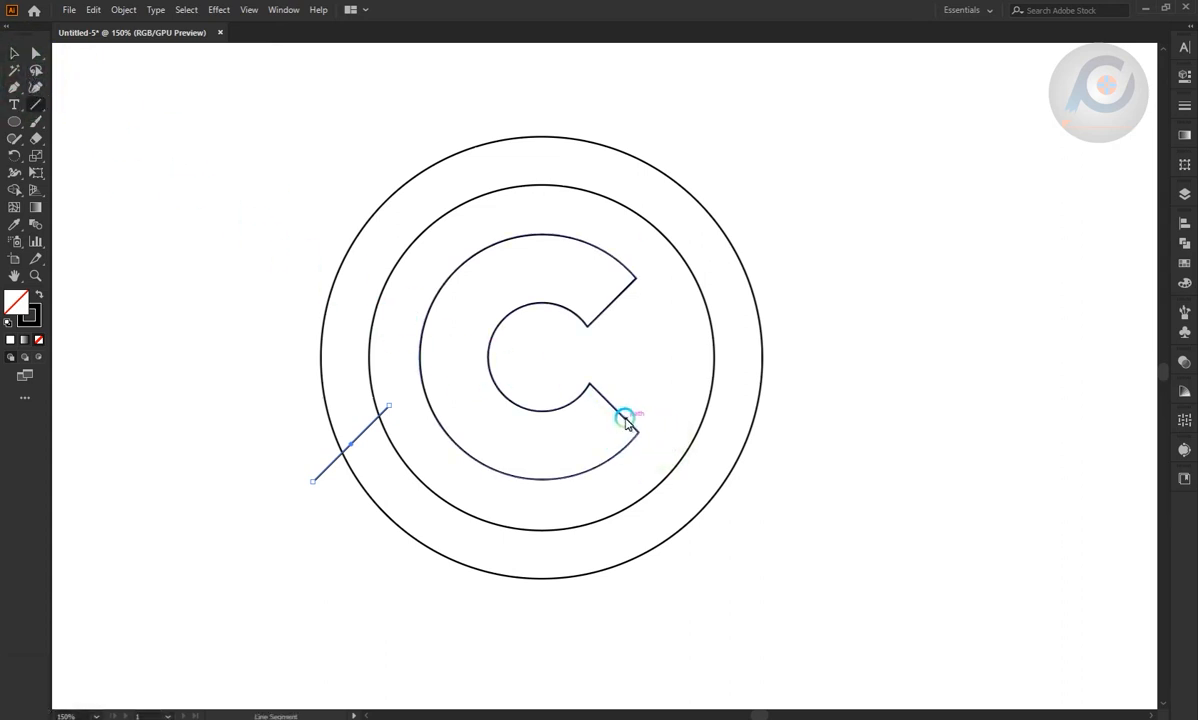
{"action": "left_click_drag", "start_coordinate": [625, 421], "coordinate": [732, 524]}
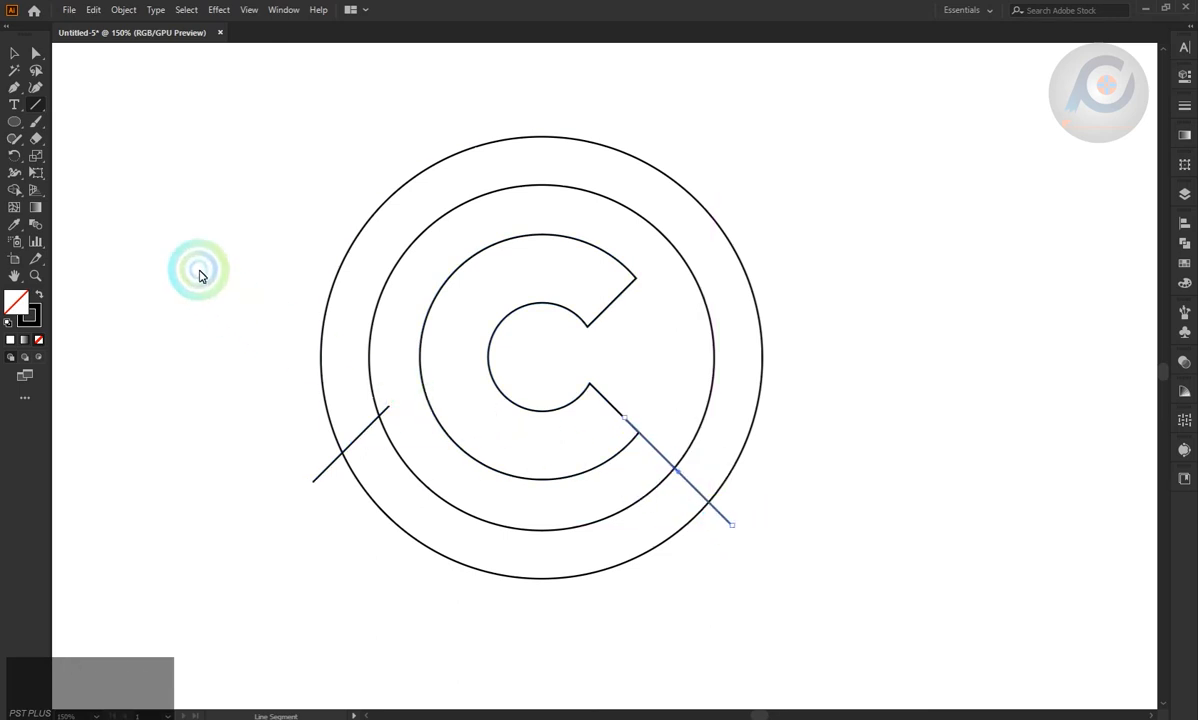
{"action": "left_click", "coordinate": [14, 53]}
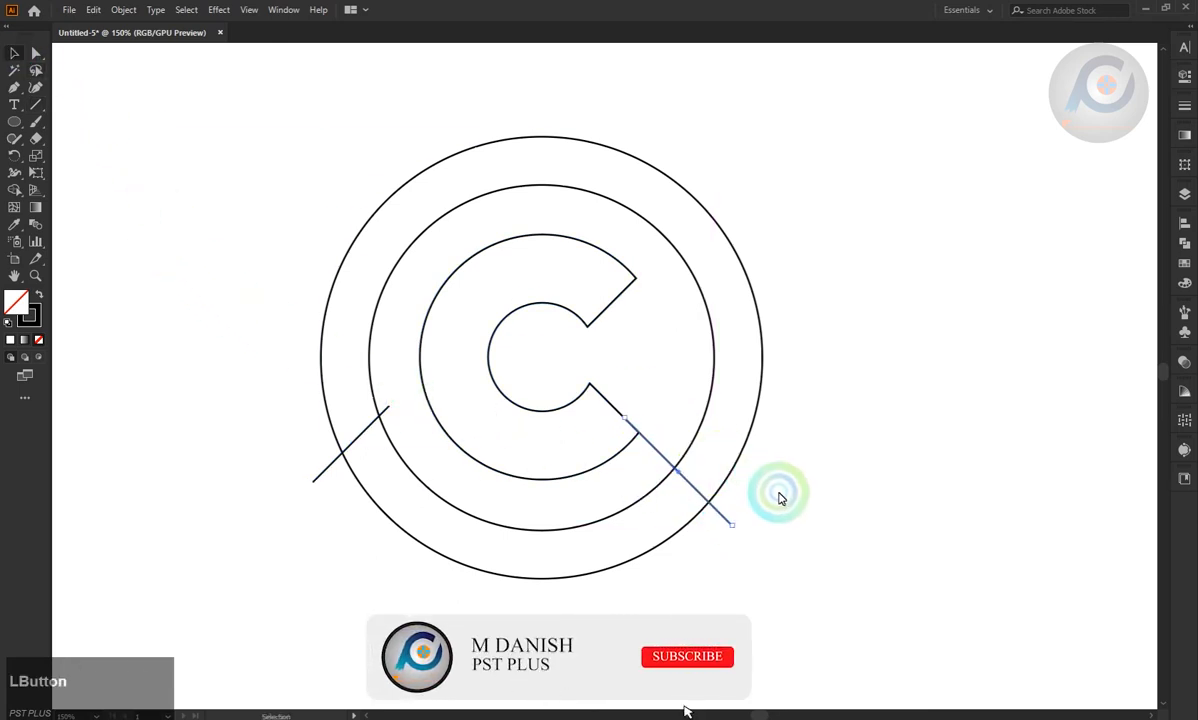
{"action": "left_click_drag", "start_coordinate": [680, 455], "coordinate": [678, 455]}
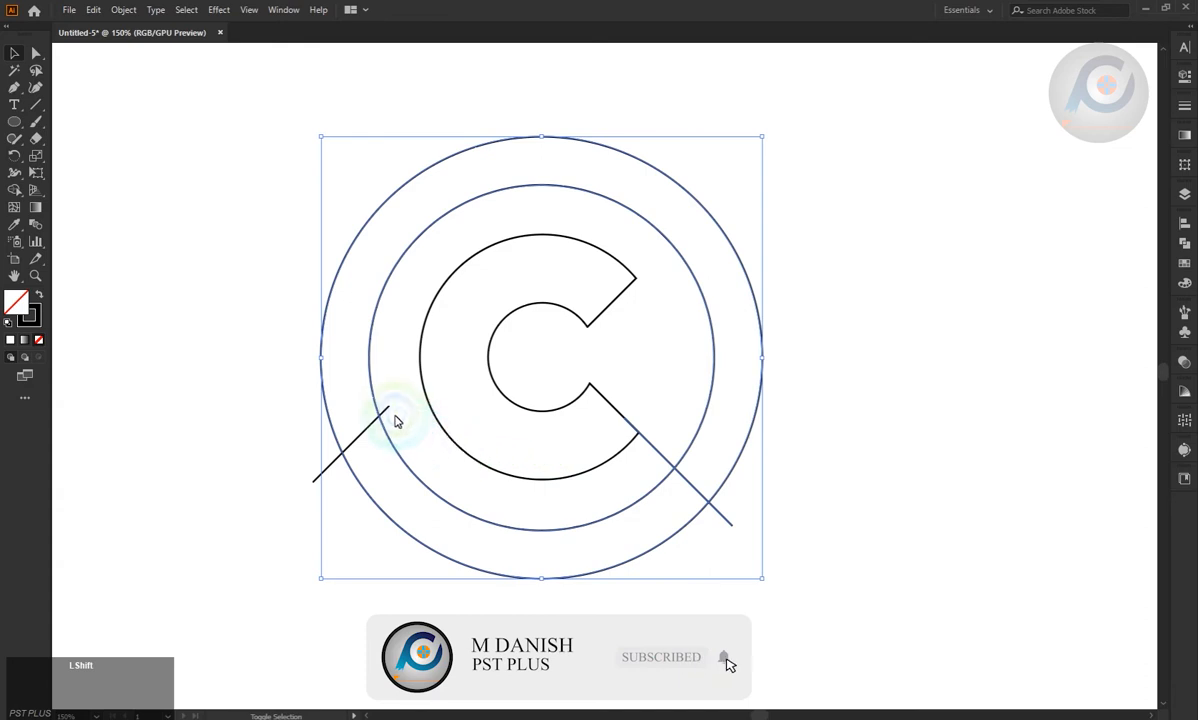
{"action": "left_click", "coordinate": [385, 410], "text": "shift"}
{"action": "left_click", "coordinate": [14, 190]}
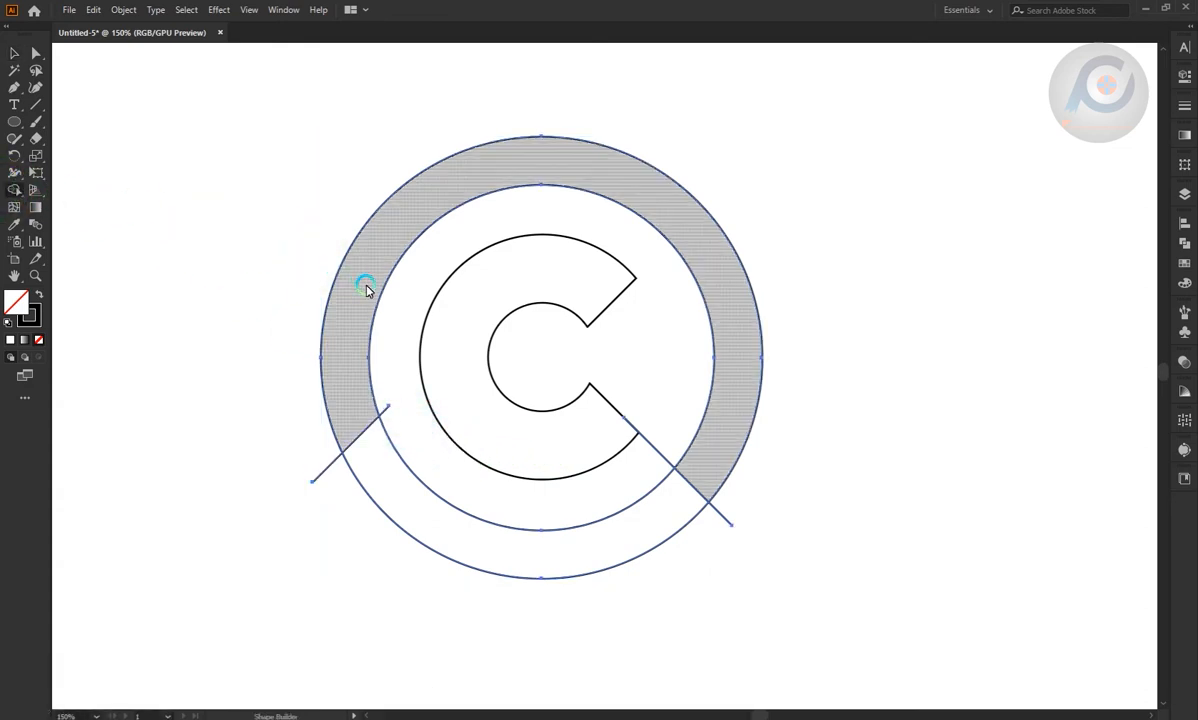
Move the outer endpoint of the ring's lower-left cutting line upward to give the line a shallower slope.
{"action": "left_click", "coordinate": [36, 53]}
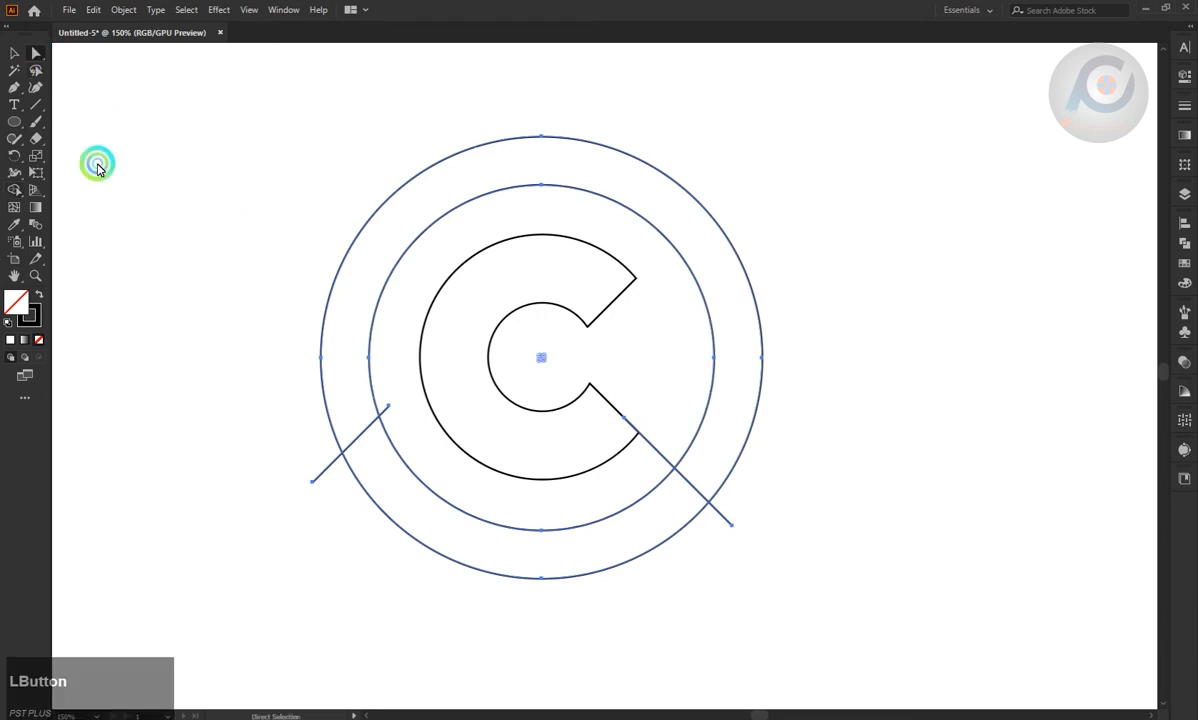
{"action": "left_click", "coordinate": [313, 446]}
{"action": "left_click_drag", "start_coordinate": [313, 481], "coordinate": [304, 445]}
{"action": "left_click", "coordinate": [14, 53]}
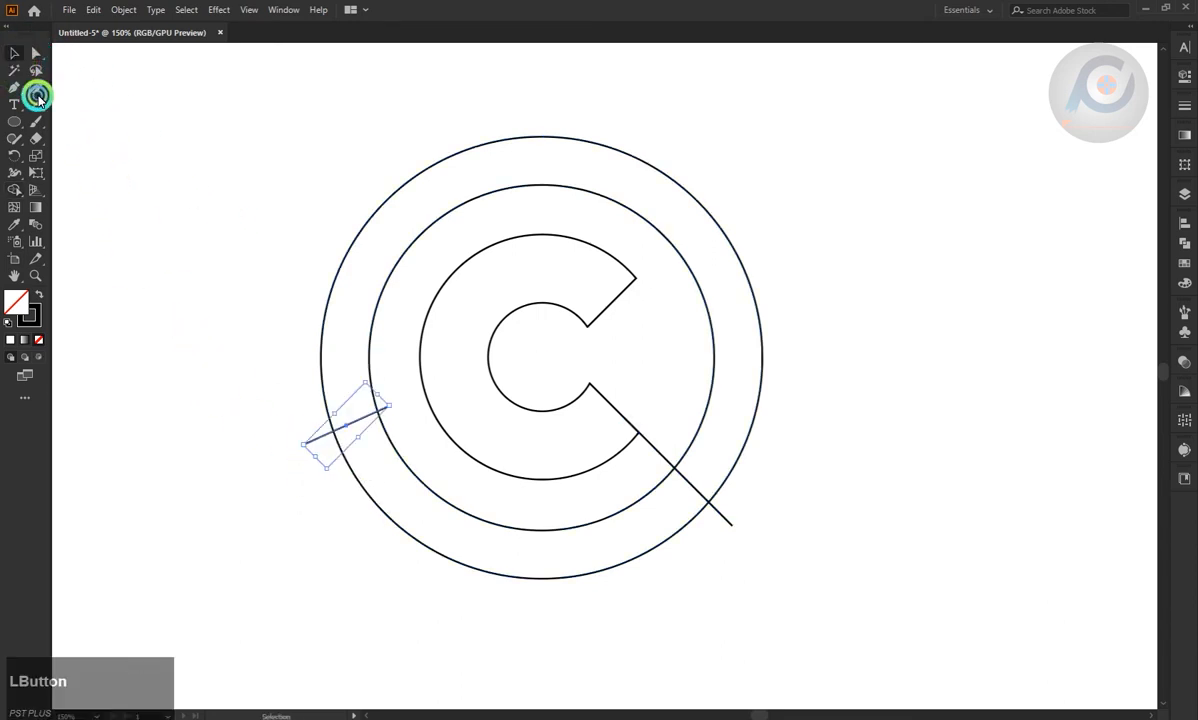
{"action": "left_click", "coordinate": [223, 371]}
Cut away the upper part of the outer ring between the two cutting lines with Shape Builder.
{"action": "left_click", "coordinate": [408, 466]}
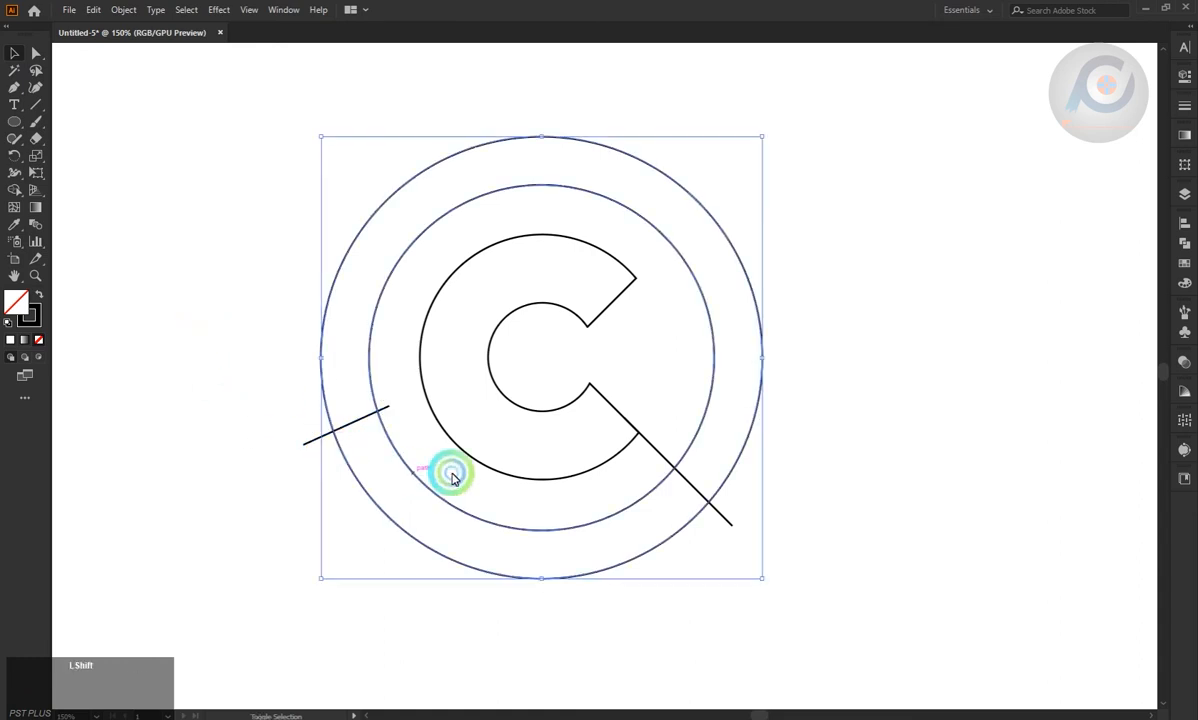
{"action": "left_click", "coordinate": [678, 498], "text": "shift"}
{"action": "left_click", "coordinate": [391, 408], "text": "shift"}
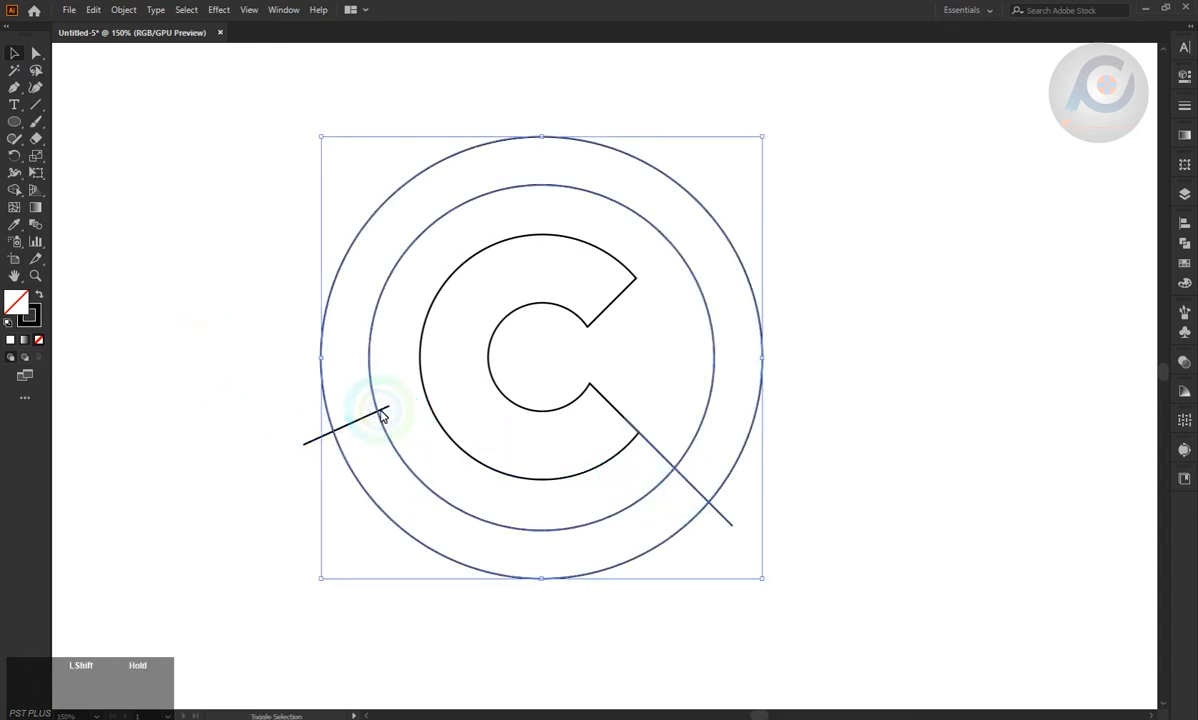
{"action": "left_click", "coordinate": [14, 192]}
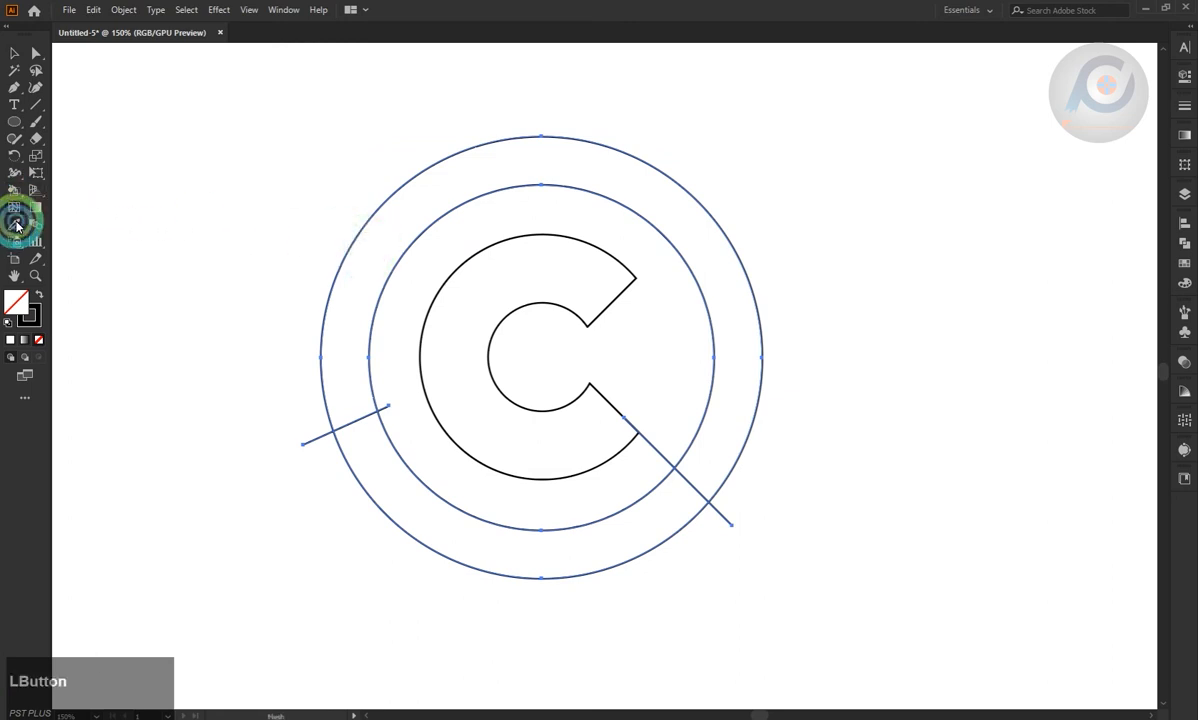
{"action": "right_click", "coordinate": [17, 196]}
{"action": "left_click", "coordinate": [48, 190]}
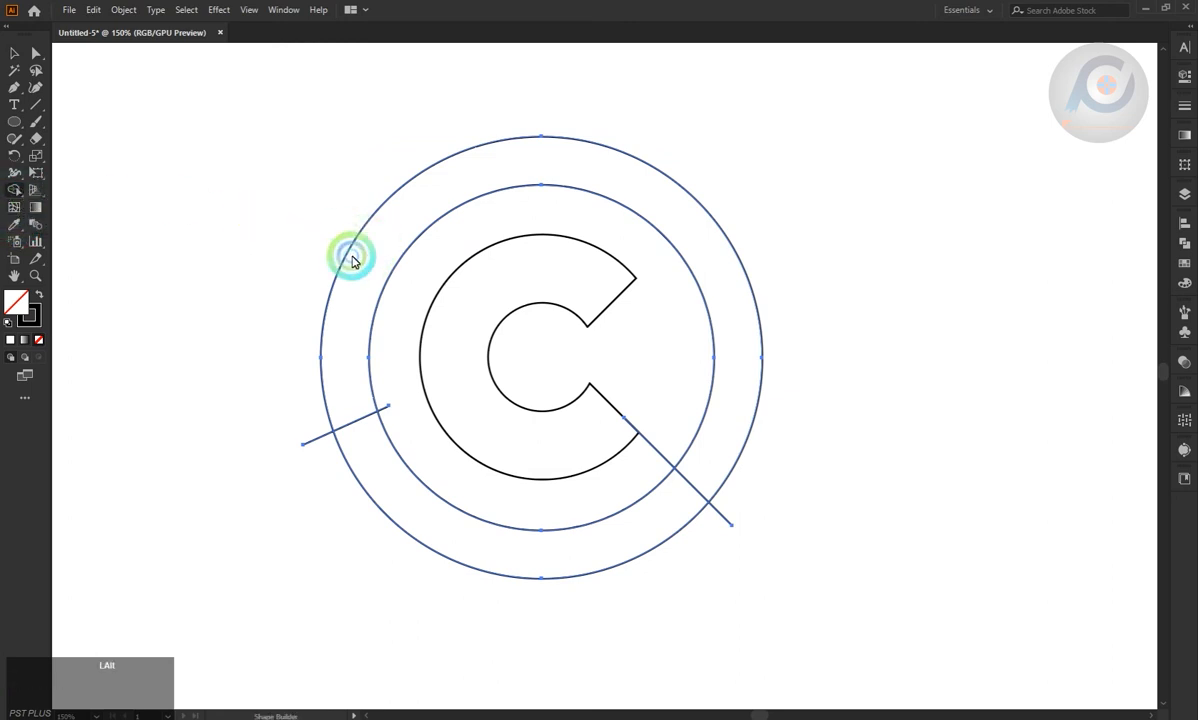
{"action": "left_click", "coordinate": [350, 257], "text": "alt"}
Delete the leftover cutting-line pieces at both ends of the lower arc.
{"action": "left_click", "coordinate": [10, 54]}
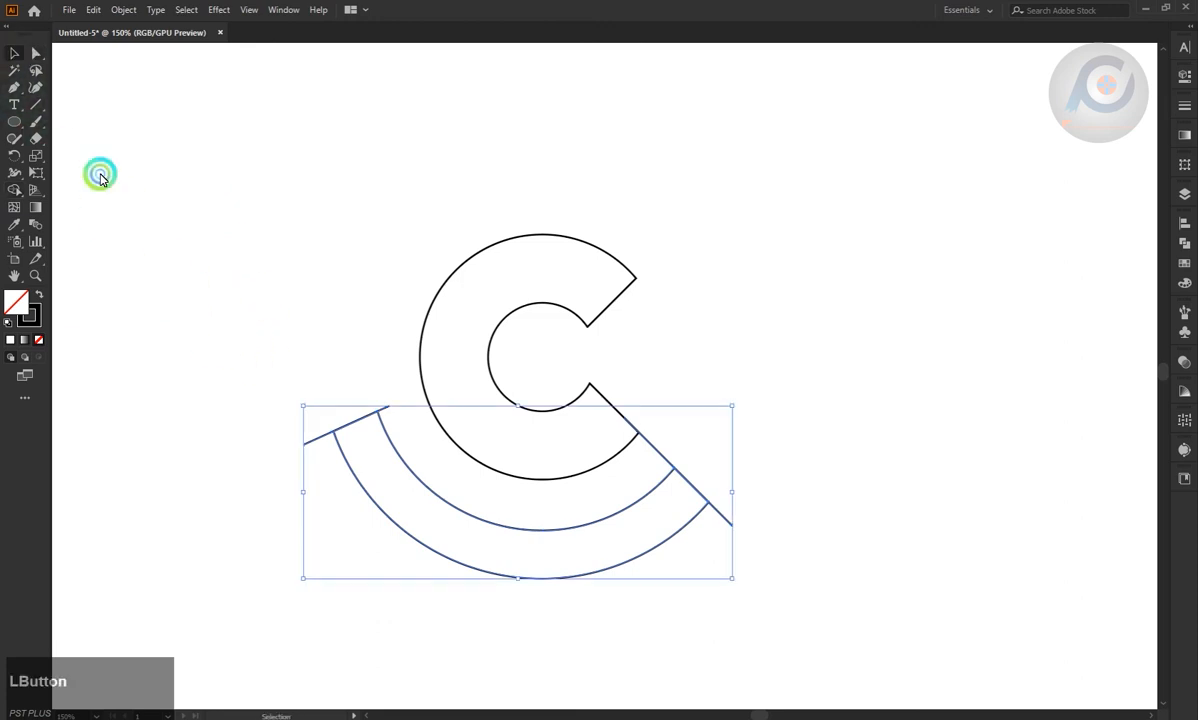
{"action": "left_click", "coordinate": [166, 298]}
{"action": "key", "text": "BackSpace"}
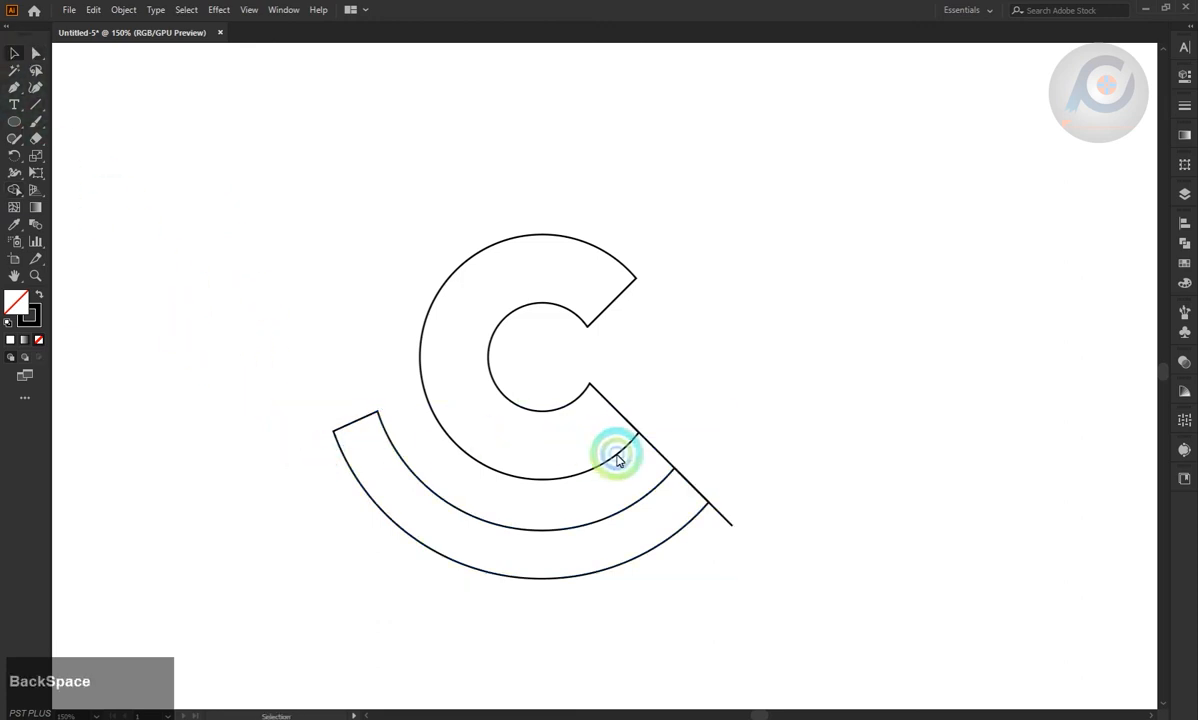
{"action": "left_click", "coordinate": [657, 452]}
{"action": "key", "text": "BackSpace"}
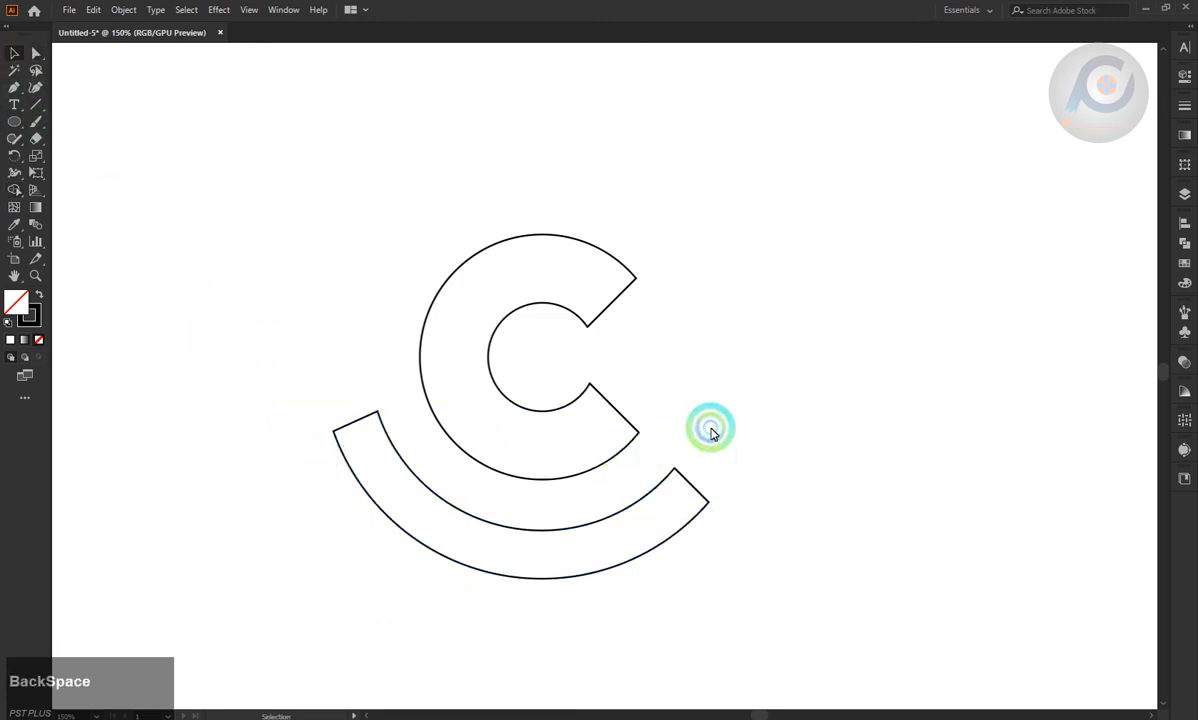
Round both corners at the right end of the lower arc to the maximum radius.
{"action": "left_click", "coordinate": [35, 52]}
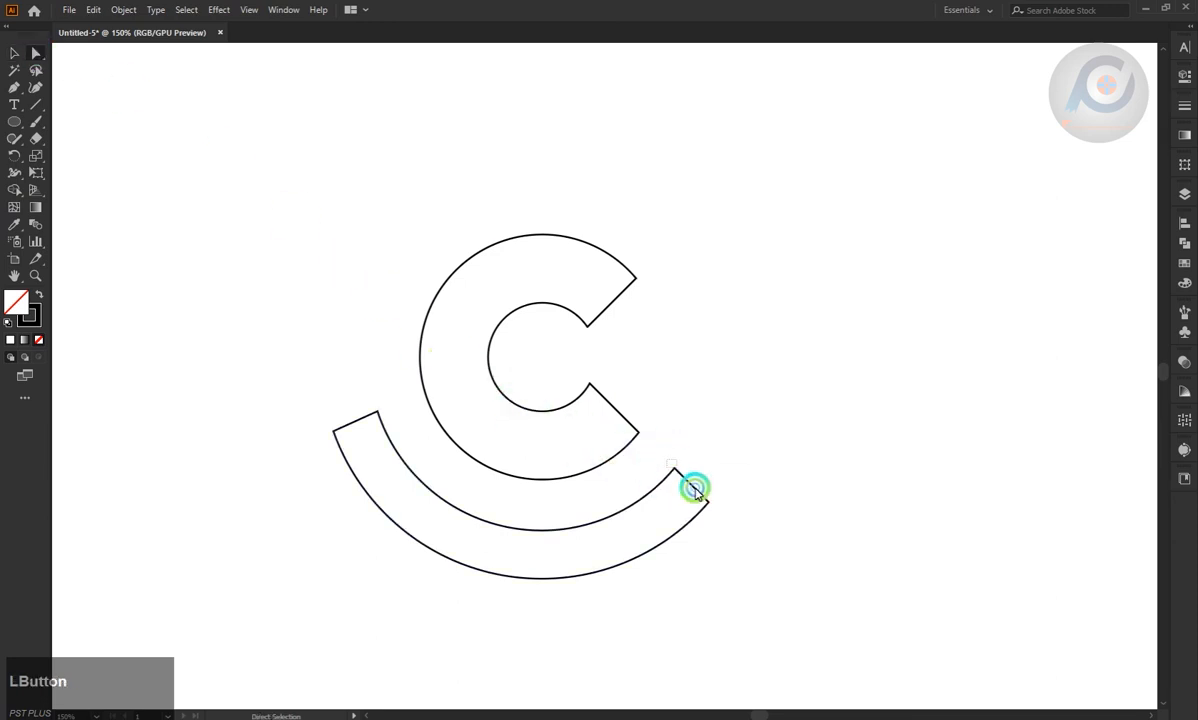
{"action": "left_click_drag", "start_coordinate": [719, 520], "coordinate": [647, 535]}
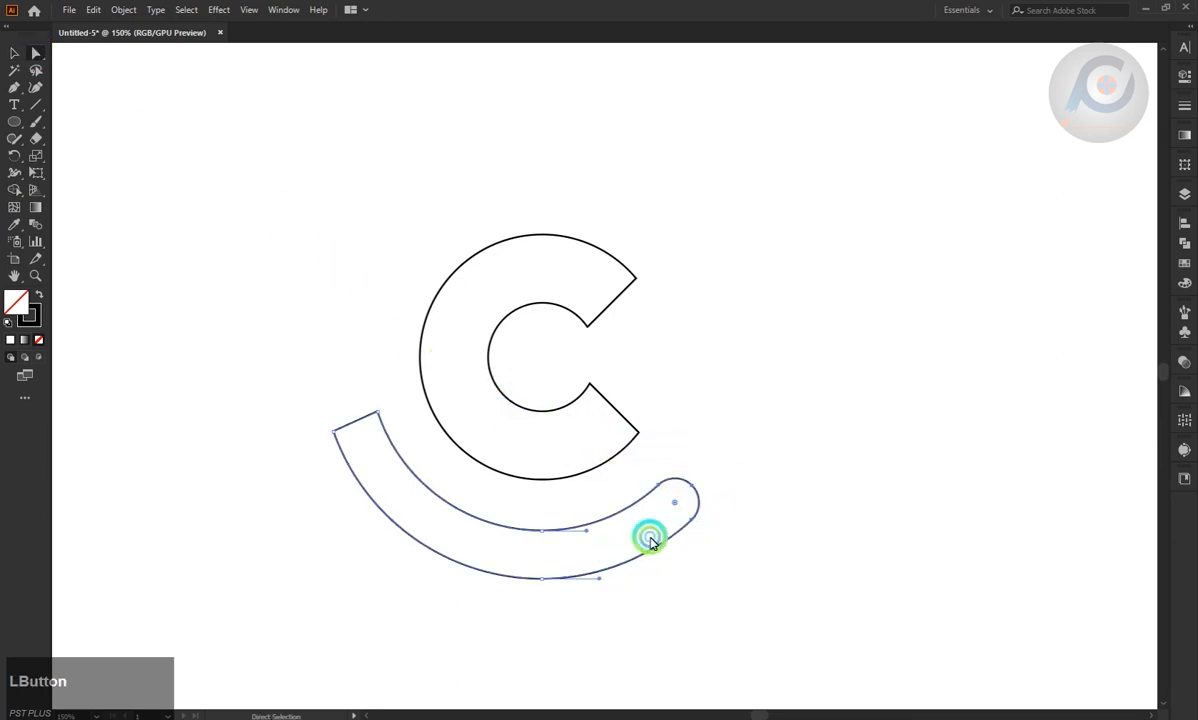
{"action": "left_click", "coordinate": [251, 289]}
Draw a small circle as wide as the arc just above and beyond the arc's rounded right end.
{"action": "left_click", "coordinate": [16, 122]}
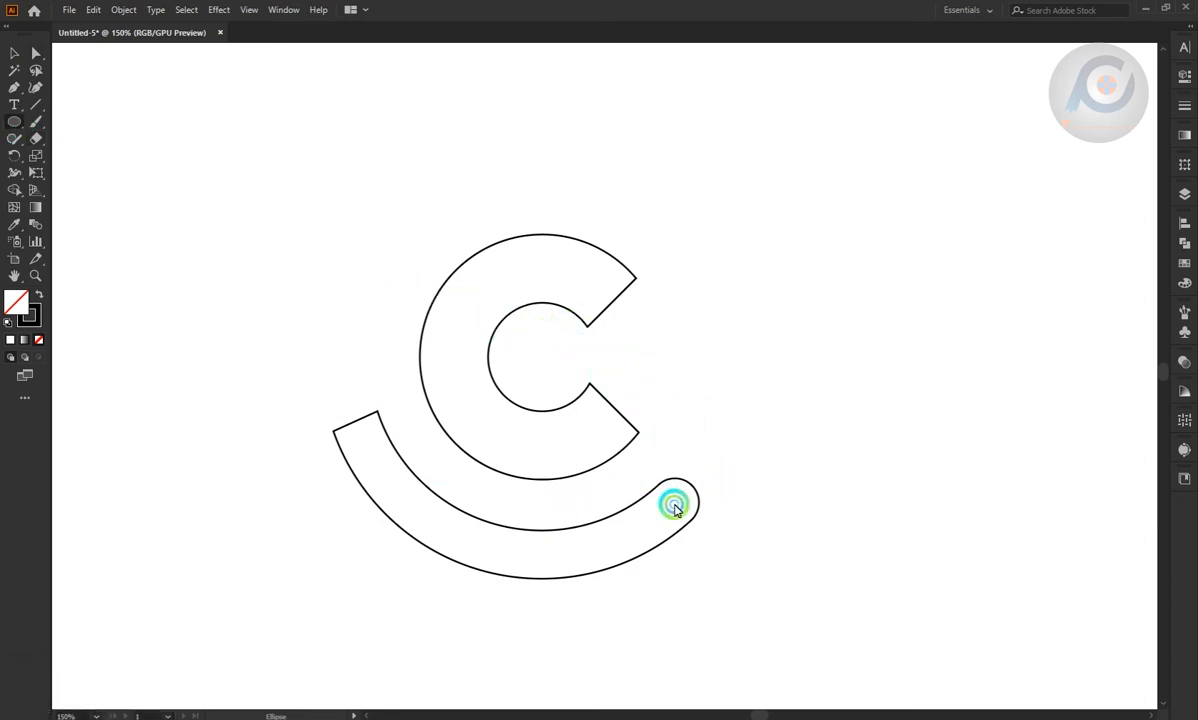
{"action": "mouse_move", "coordinate": [675, 501]}
{"action": "left_mouse_down"}
{"action": "mouse_move", "coordinate": [684, 533]}
{"action": "mouse_move", "coordinate": [677, 497]}
{"action": "mouse_move", "coordinate": [717, 464]}
{"action": "left_mouse_up"}
{"action": "left_click", "coordinate": [211, 235]}
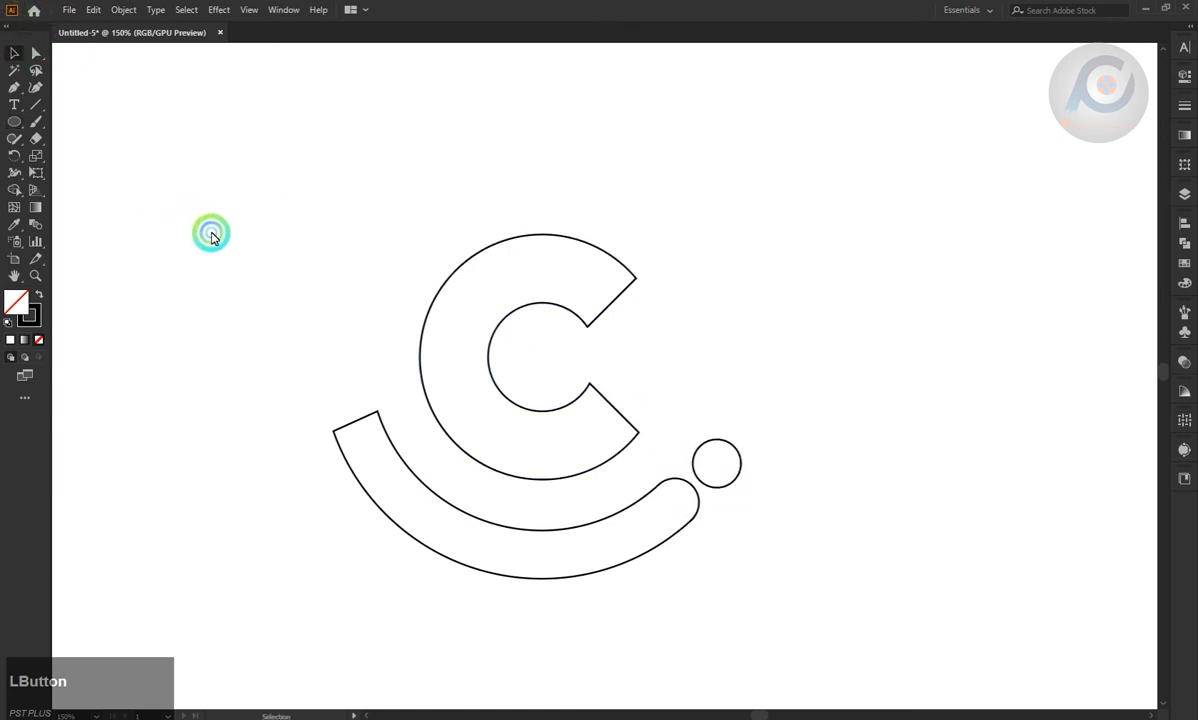
Round only the outer corner of the arc's left end, leaving its inner corner sharp.
{"action": "scroll", "coordinate": [388, 422], "scroll_direction": "down", "scroll_amount": 1}
{"action": "scroll", "coordinate": [338, 409], "scroll_direction": "up", "scroll_amount": 1}
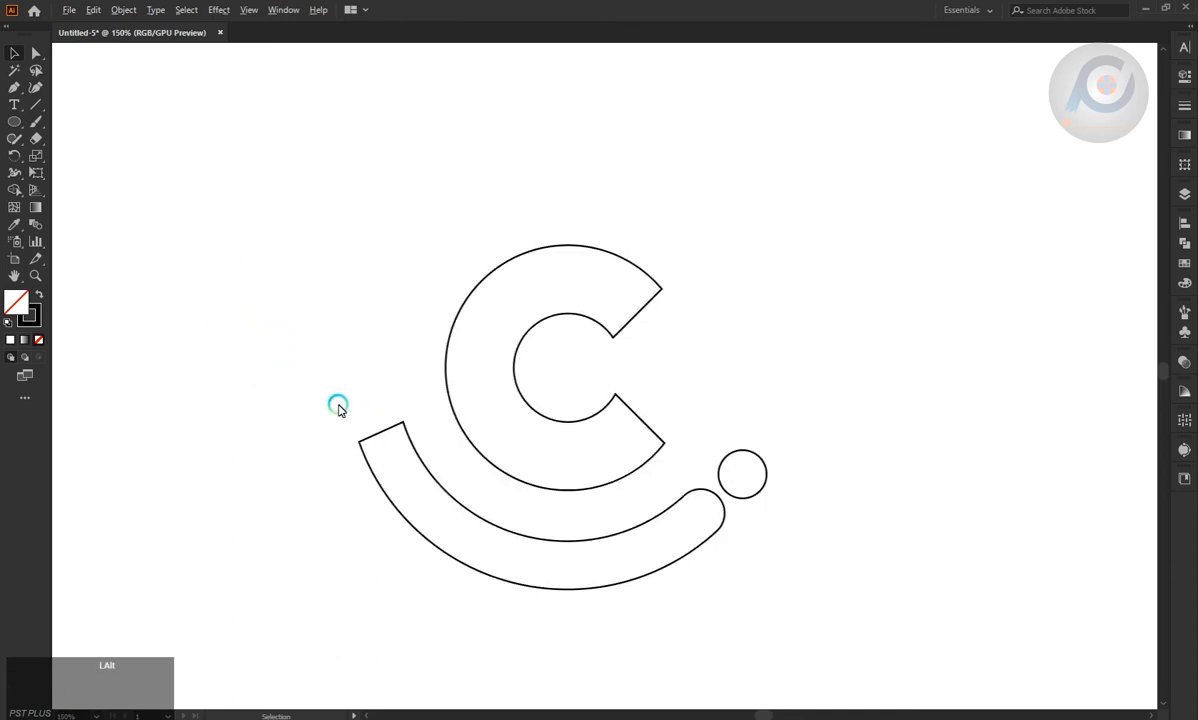
{"action": "scroll", "coordinate": [338, 409], "scroll_direction": "down", "scroll_amount": 1}
{"action": "scroll", "coordinate": [363, 449], "scroll_direction": "up", "scroll_amount": 1}
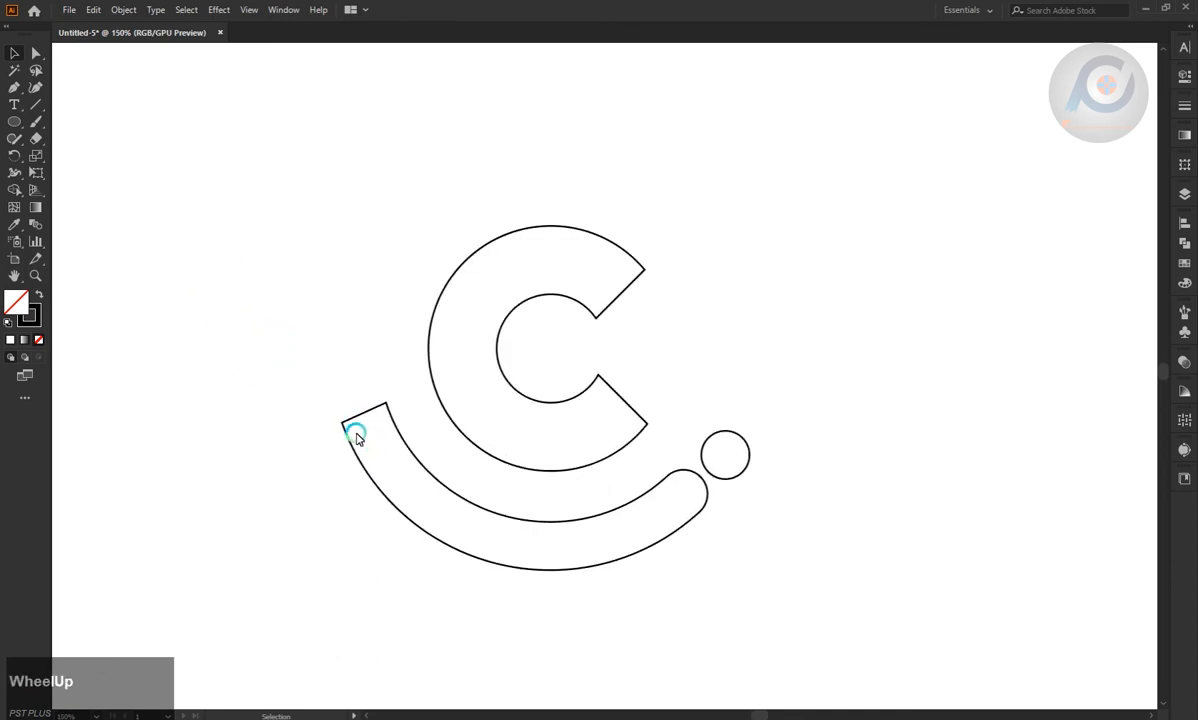
{"action": "left_click", "coordinate": [33, 52]}
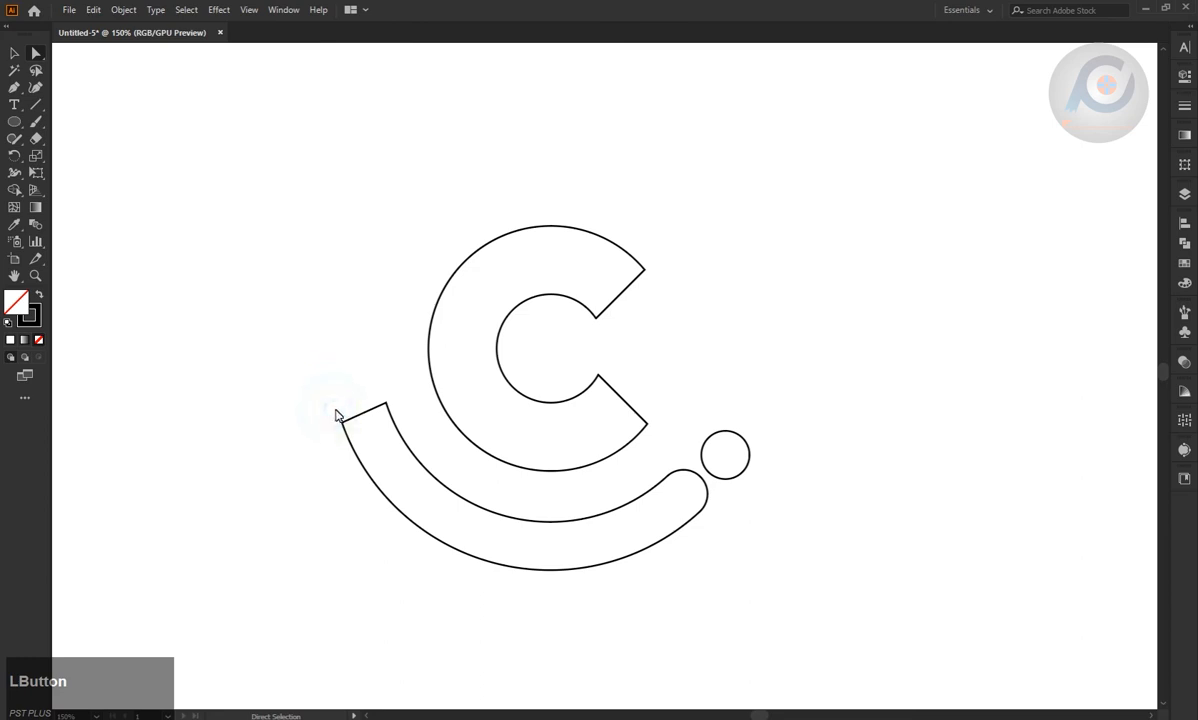
{"action": "left_click", "coordinate": [342, 421]}
{"action": "left_click_drag", "start_coordinate": [352, 428], "coordinate": [393, 444]}
{"action": "left_click", "coordinate": [326, 409]}
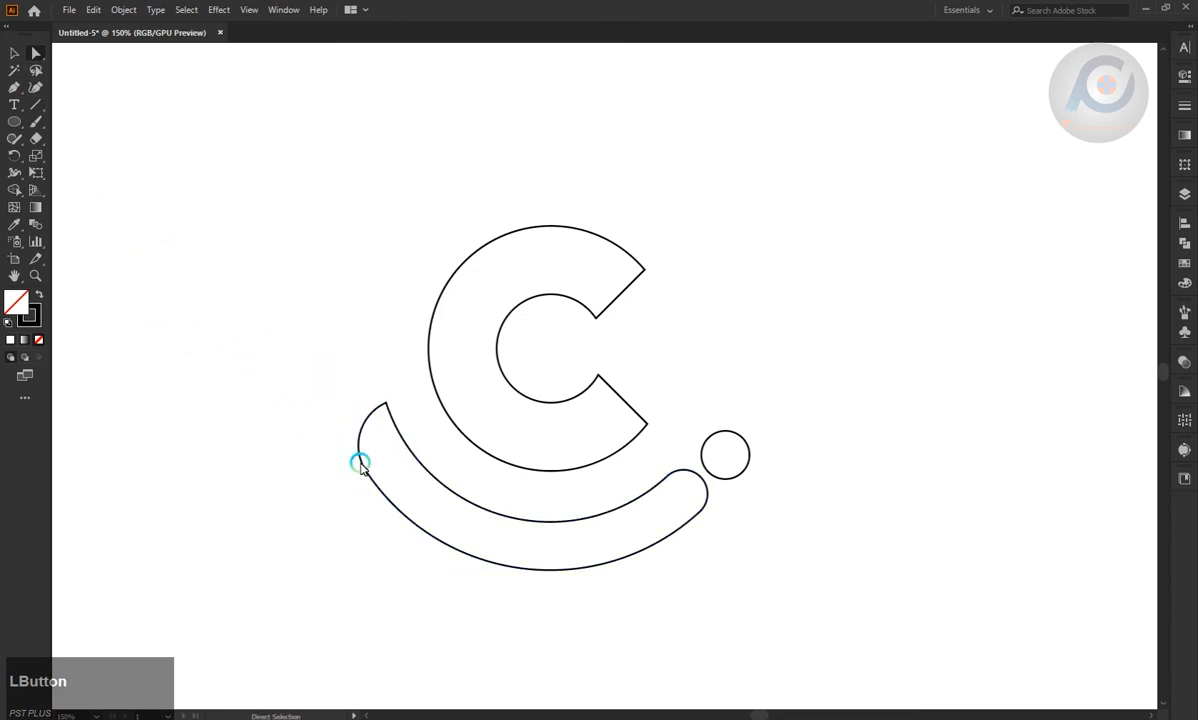
{"action": "left_click", "coordinate": [359, 444]}
{"action": "mouse_move", "coordinate": [405, 446]}
{"action": "left_mouse_down"}
{"action": "mouse_move", "coordinate": [422, 451]}
{"action": "mouse_move", "coordinate": [405, 448]}
{"action": "left_mouse_up"}
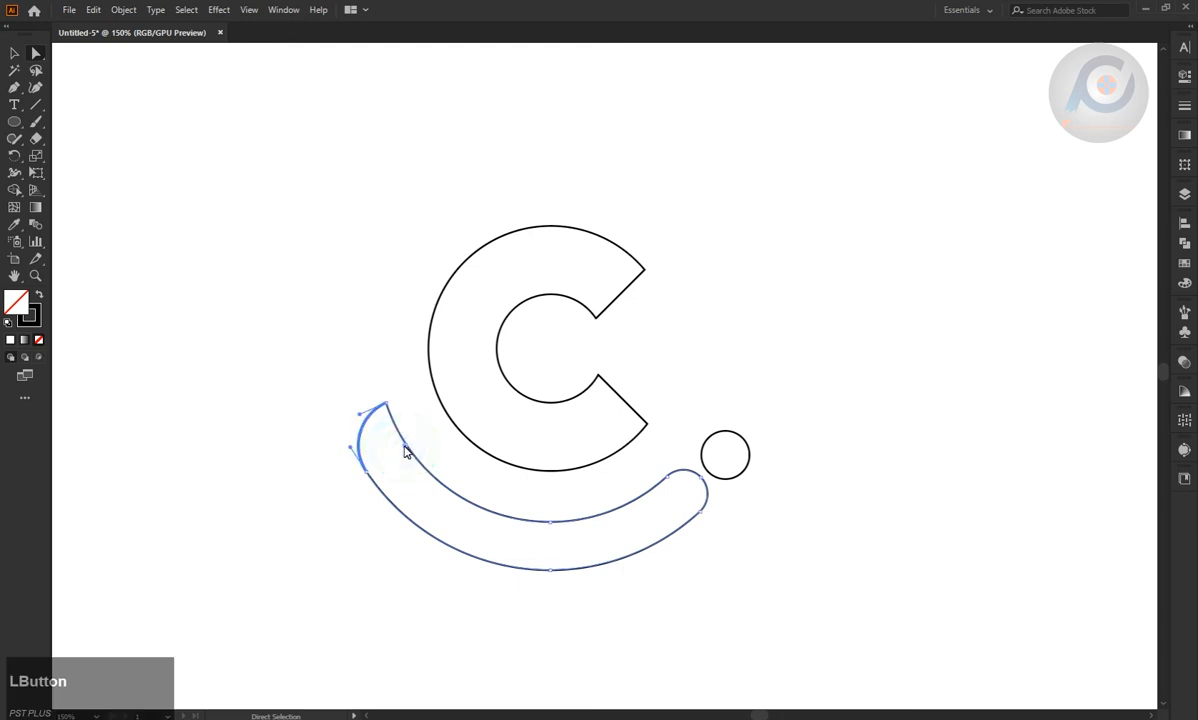
{"action": "left_click", "coordinate": [284, 374]}
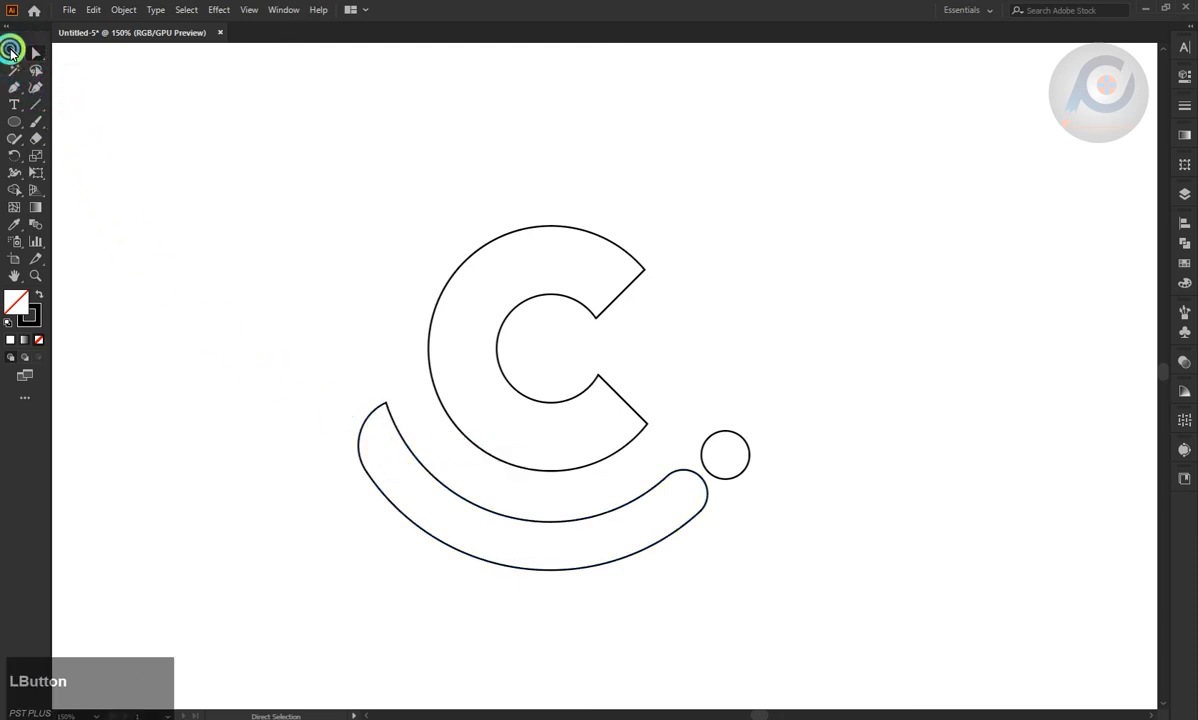
{"action": "left_click", "coordinate": [12, 50]}
{"action": "left_click_drag", "start_coordinate": [270, 252], "coordinate": [318, 320]}
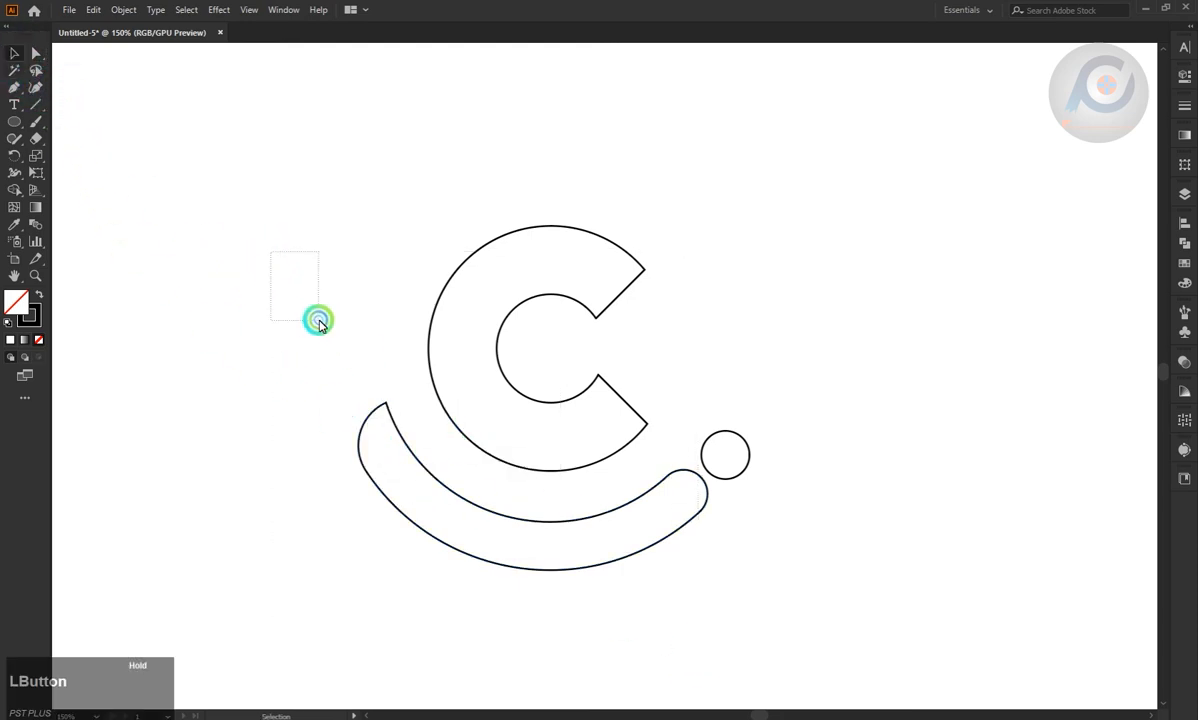
Fill the C with a linear gradient and set its end stop to a light orange swatch.
{"action": "scroll", "coordinate": [440, 304], "scroll_direction": "down", "scroll_amount": 1}
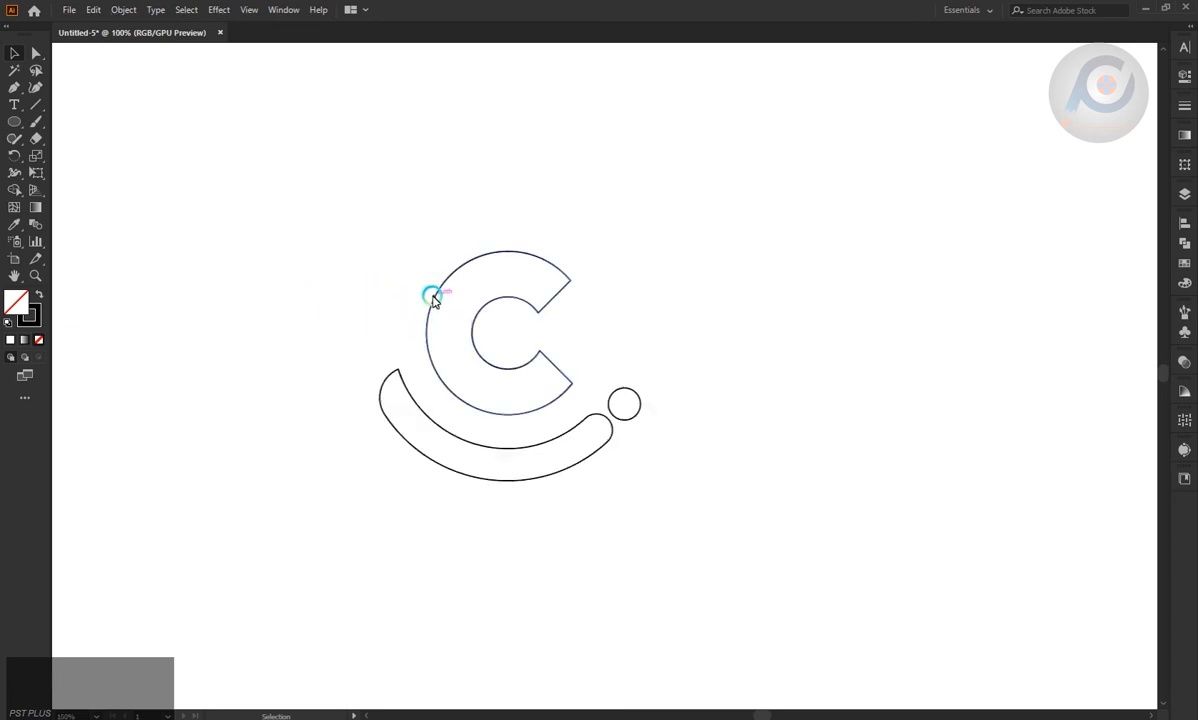
{"action": "left_click", "coordinate": [433, 299]}
{"action": "left_click", "coordinate": [24, 339]}
{"action": "left_click", "coordinate": [1014, 264]}
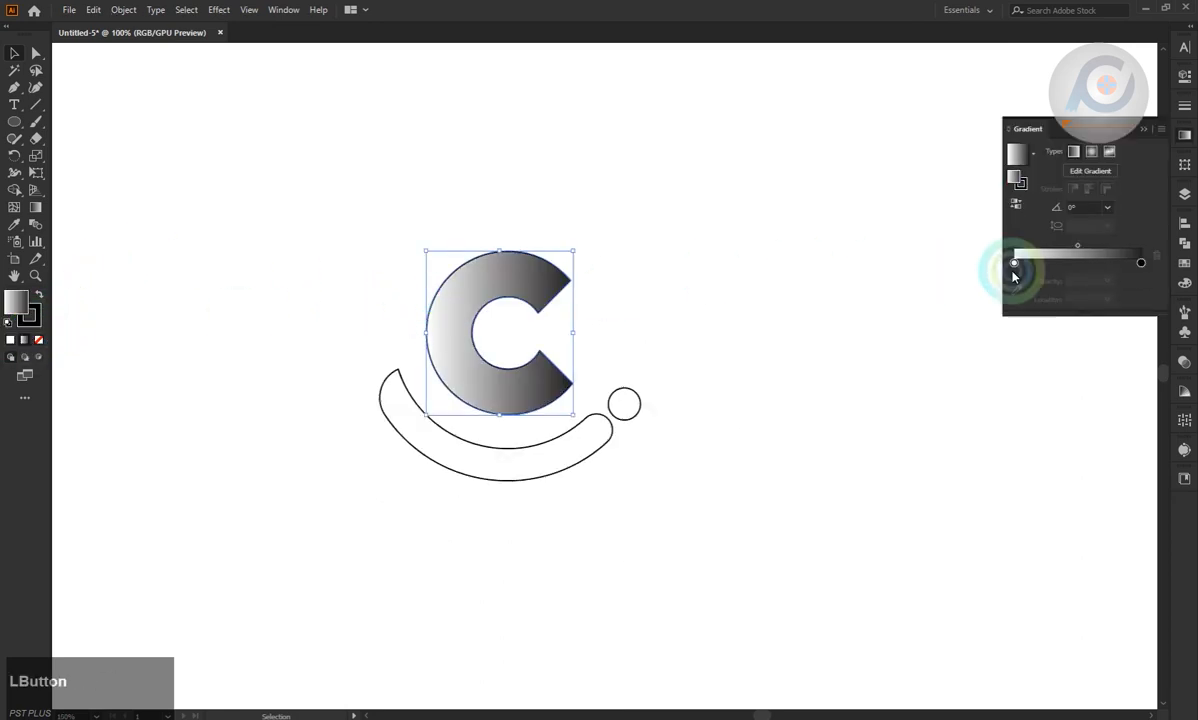
{"action": "left_click", "coordinate": [1142, 266]}
{"action": "double_click", "coordinate": [1141, 266]}
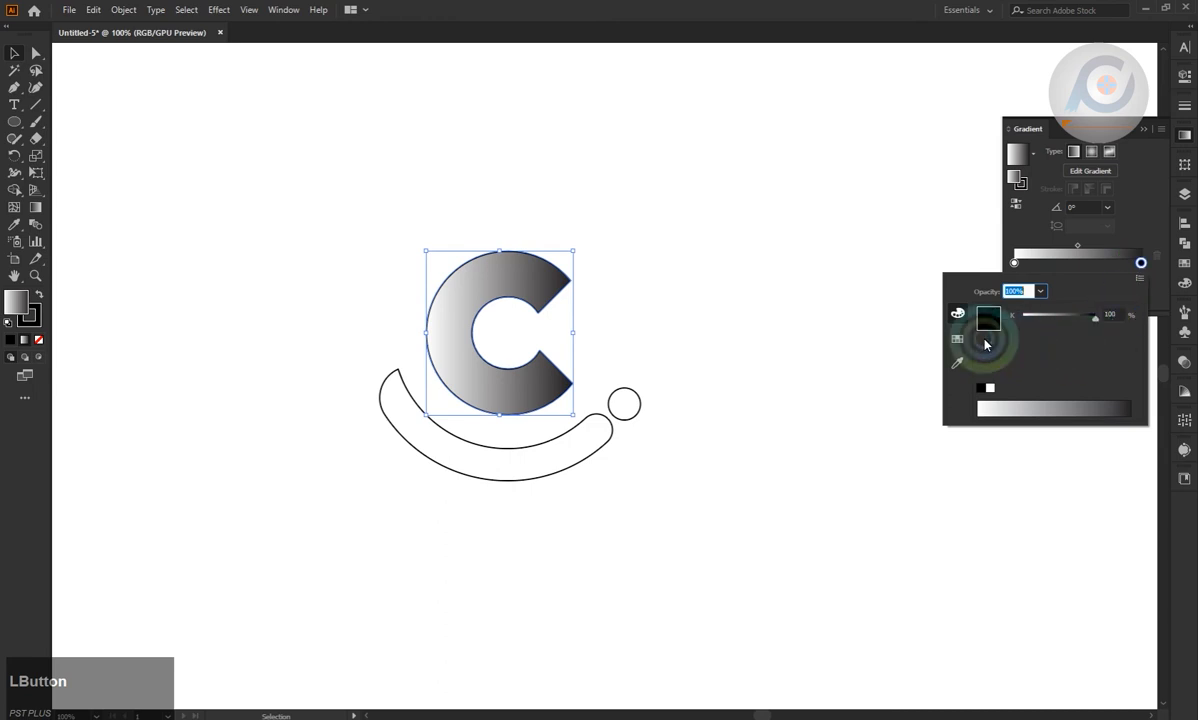
{"action": "left_click", "coordinate": [958, 339]}
{"action": "left_click", "coordinate": [1106, 320]}
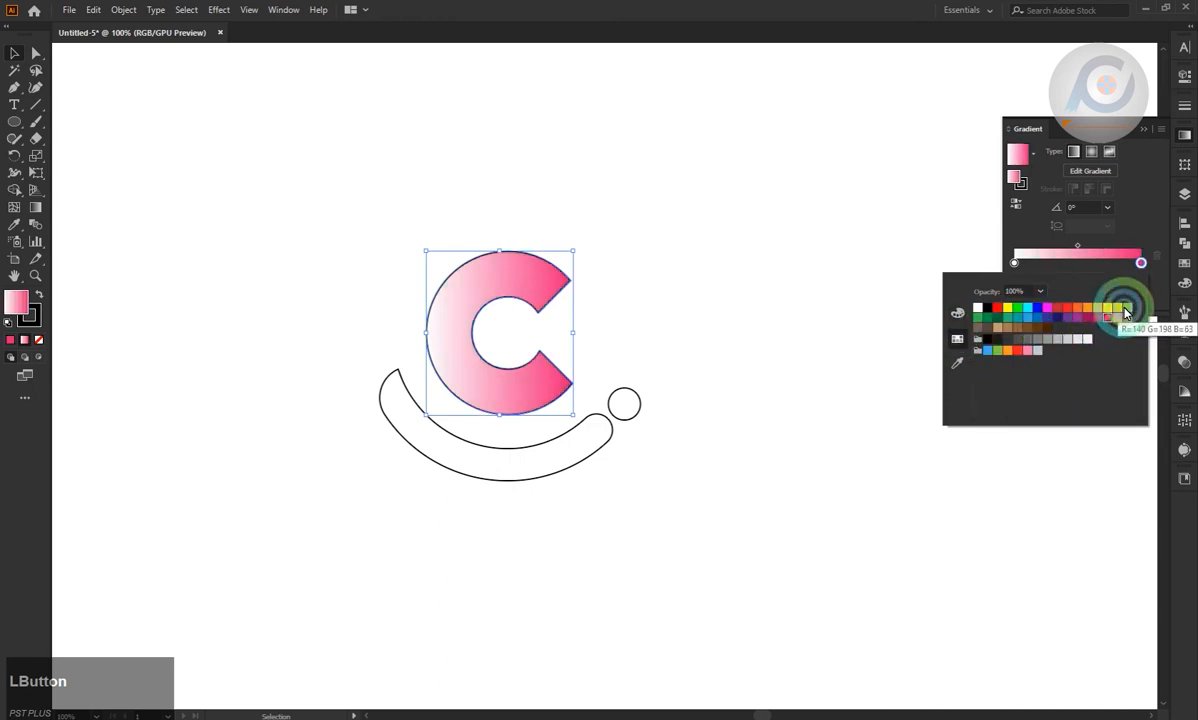
{"action": "left_click", "coordinate": [1104, 308]}
{"action": "left_click", "coordinate": [1099, 308]}
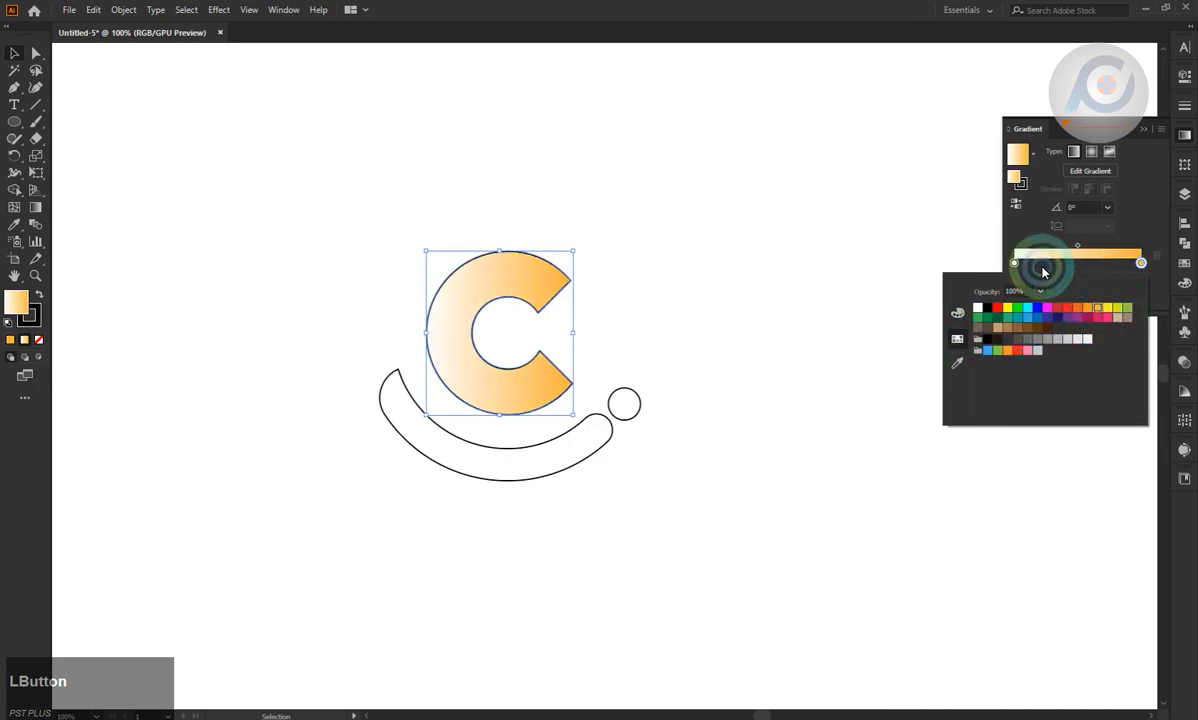
Set the start stop of the C's gradient to the deep orange swatch F15A24.
{"action": "left_click", "coordinate": [1015, 261]}
{"action": "double_click", "coordinate": [1015, 262]}
{"action": "left_click", "coordinate": [1077, 307]}
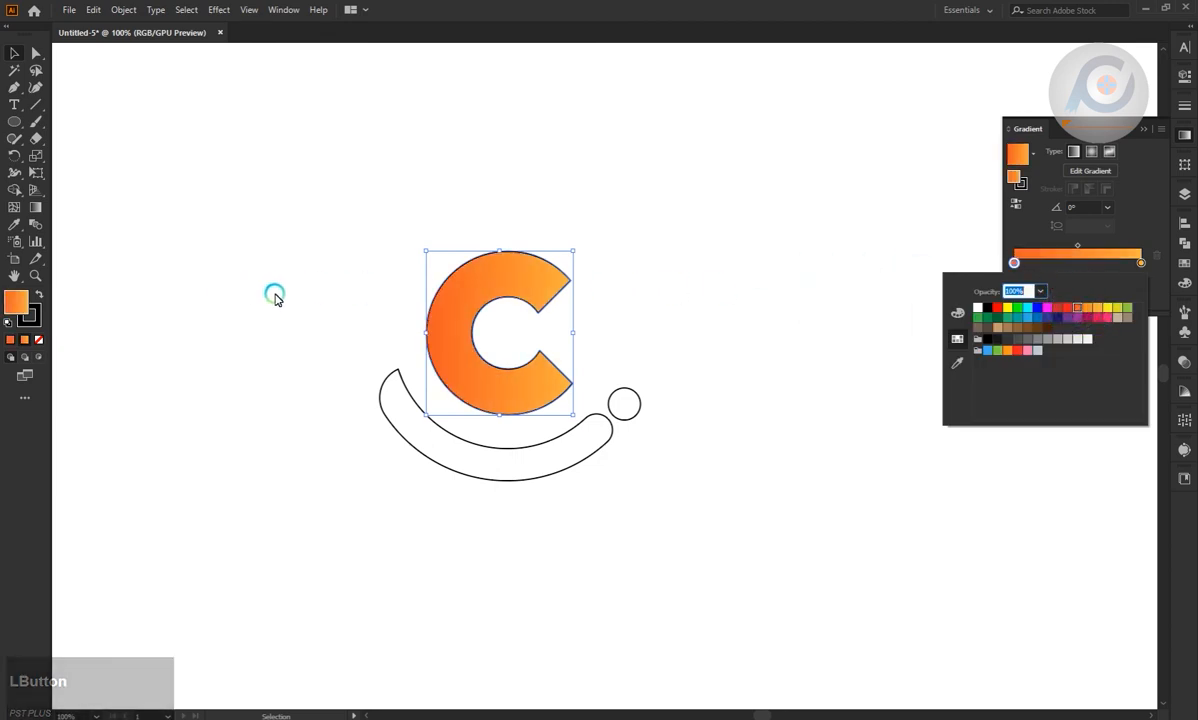
Copy the C's orange gradient onto the lower arc with the Eyedropper.
{"action": "left_click", "coordinate": [416, 402]}
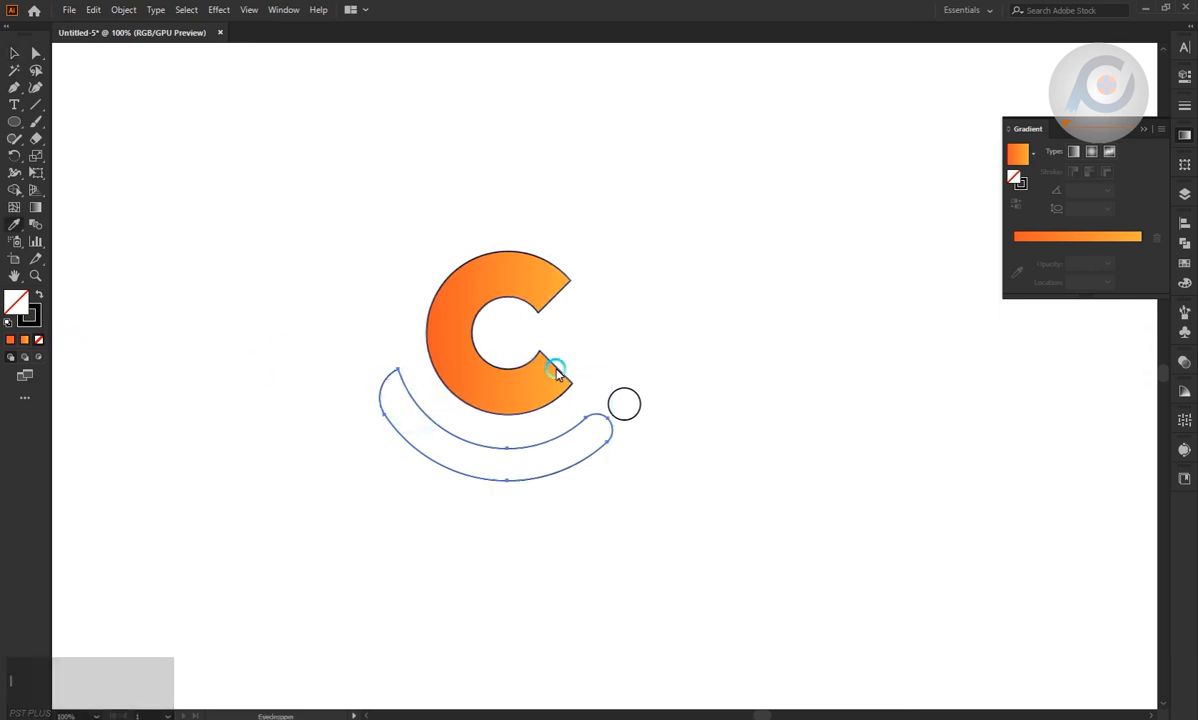
{"action": "left_click", "coordinate": [496, 402]}
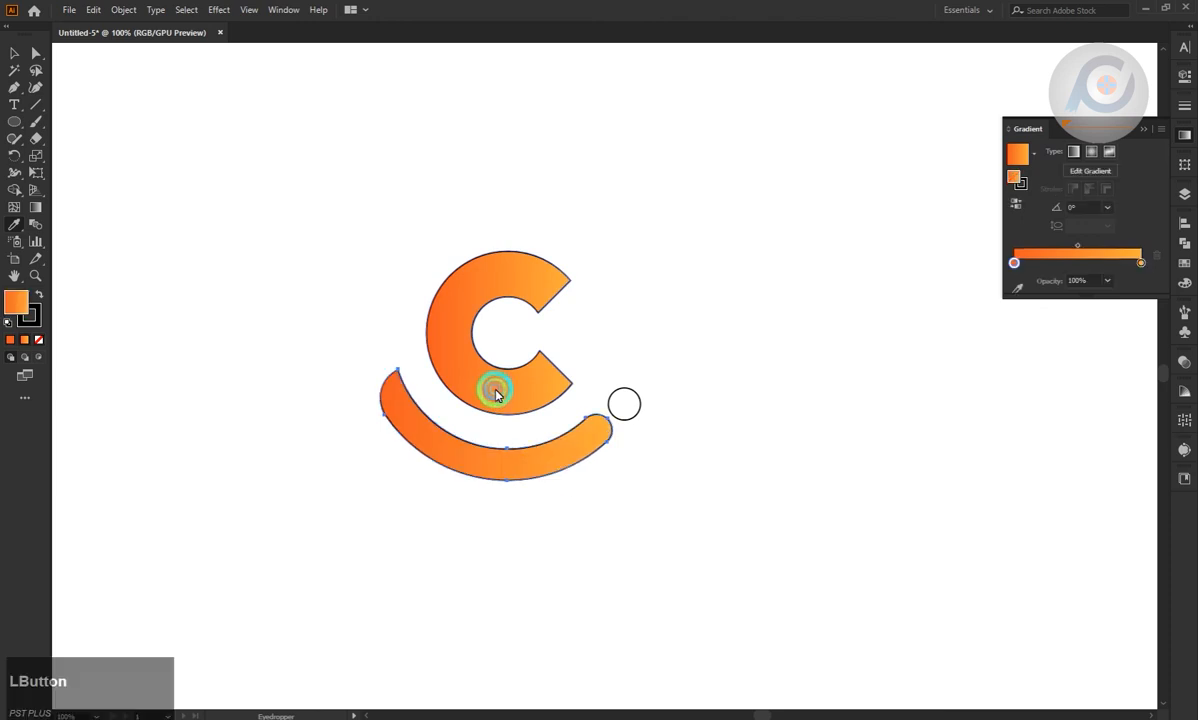
Fill the small circle beside the arc with black.
{"action": "key", "text": "a"}
{"action": "left_click", "coordinate": [614, 394]}
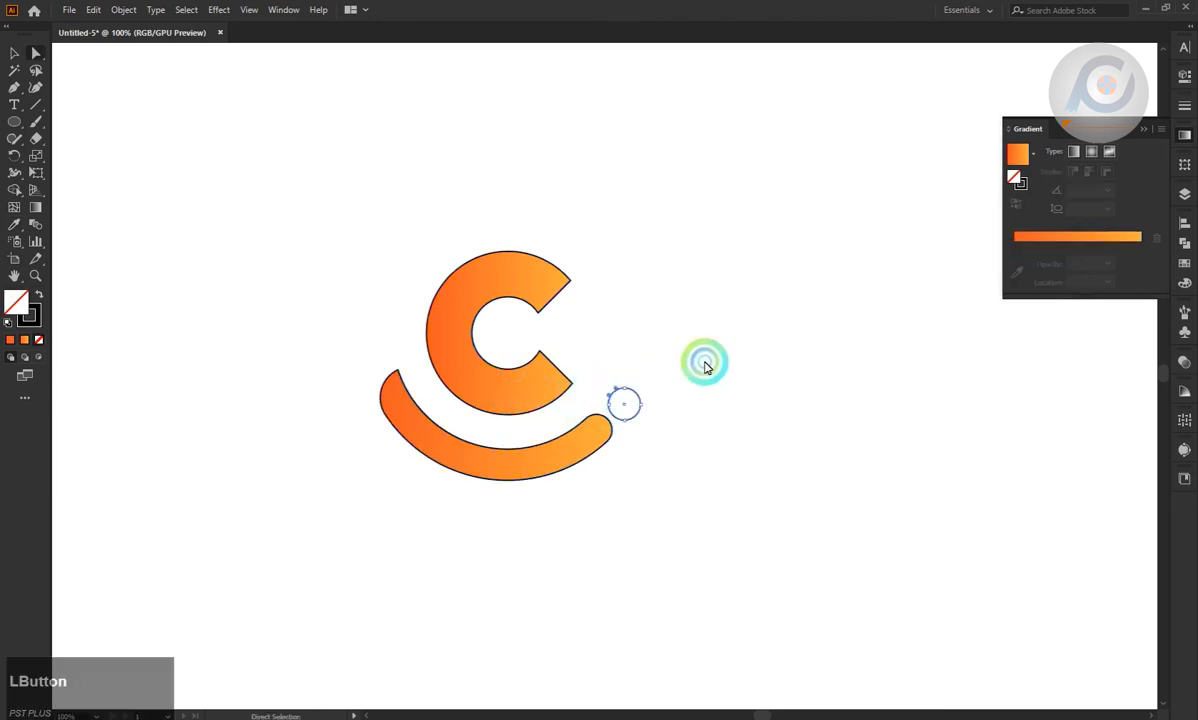
{"action": "left_click", "coordinate": [1184, 262]}
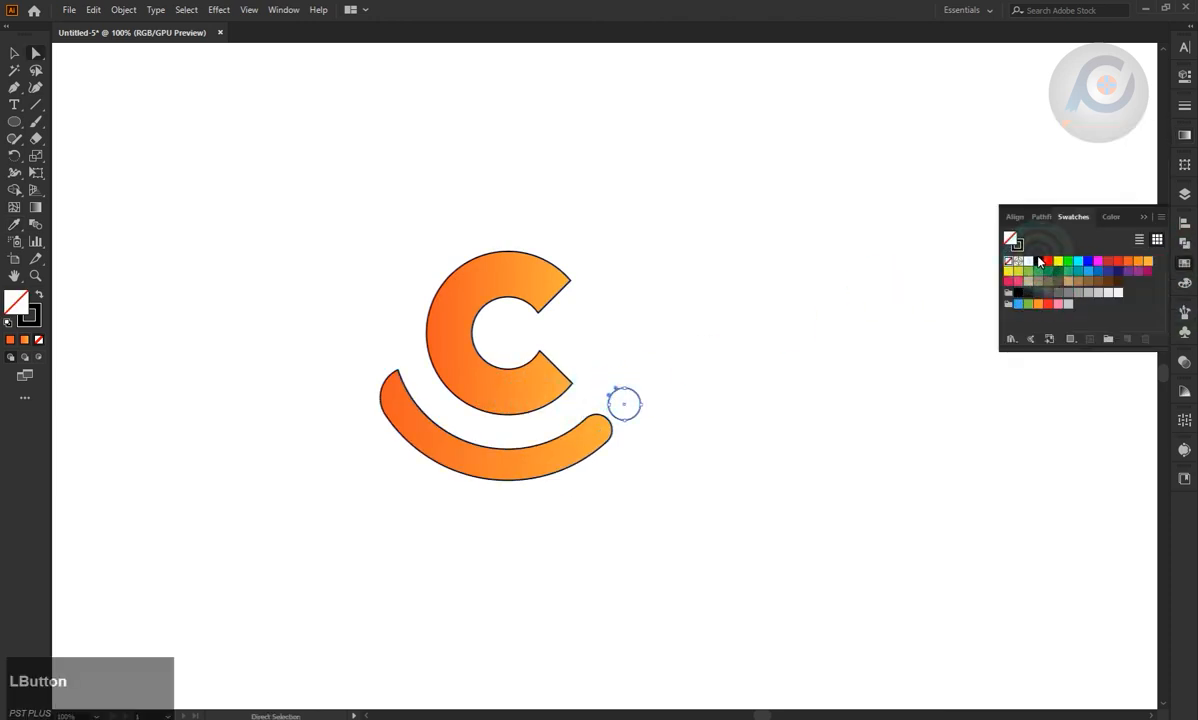
{"action": "left_click", "coordinate": [1038, 260]}
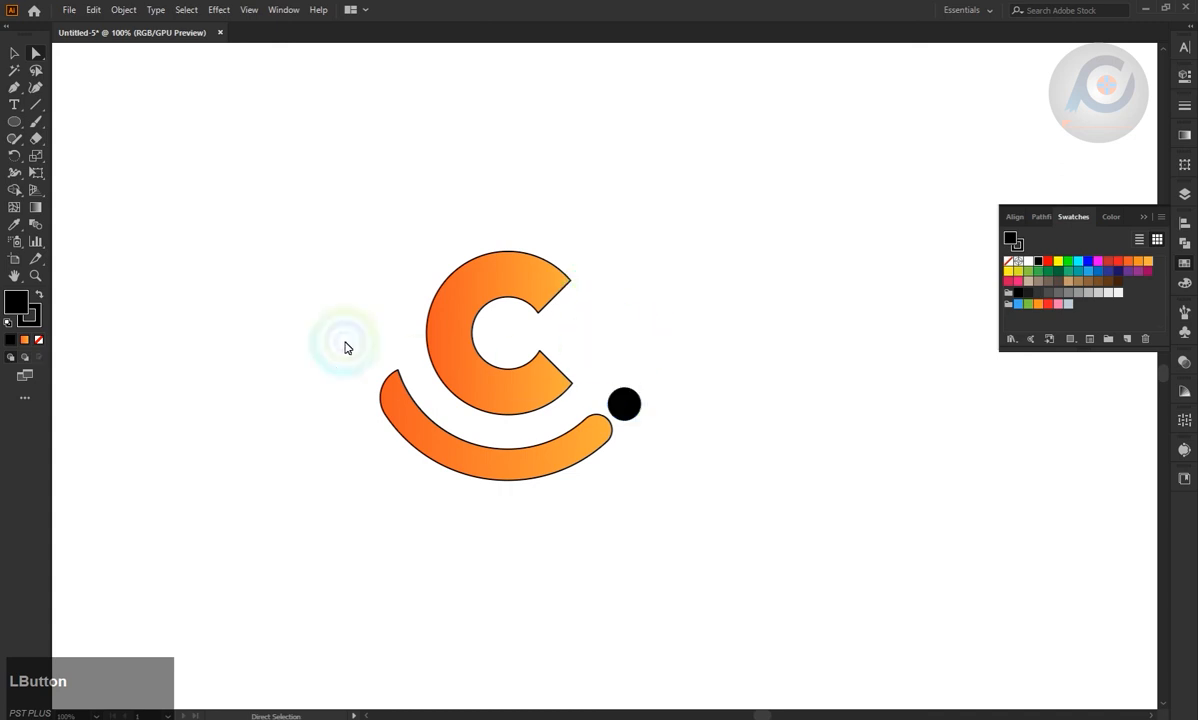
Remove the black stroke from both the C and the lower arc.
{"action": "left_click_drag", "start_coordinate": [281, 225], "coordinate": [494, 460]}
{"action": "left_click", "coordinate": [34, 320]}
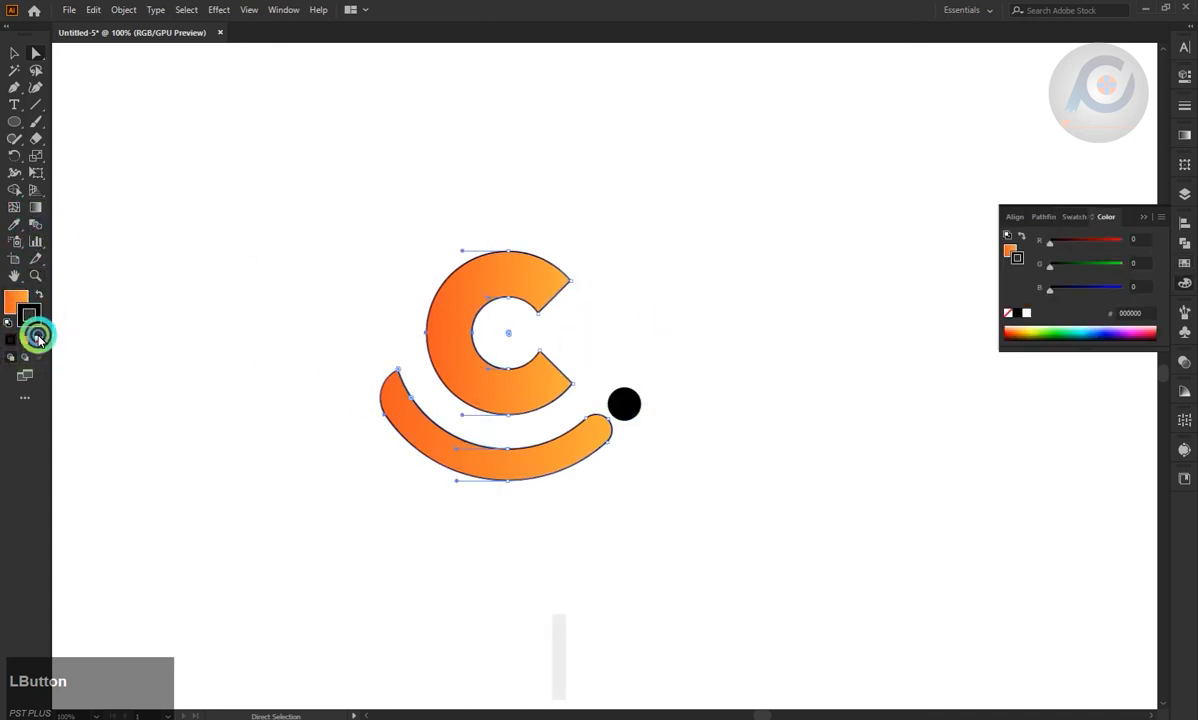
{"action": "left_click", "coordinate": [37, 338]}
Stretch and shift the lower arc's gradient well past its left end with the Gradient tool so lighter orange dominates.
{"action": "left_click", "coordinate": [420, 433]}
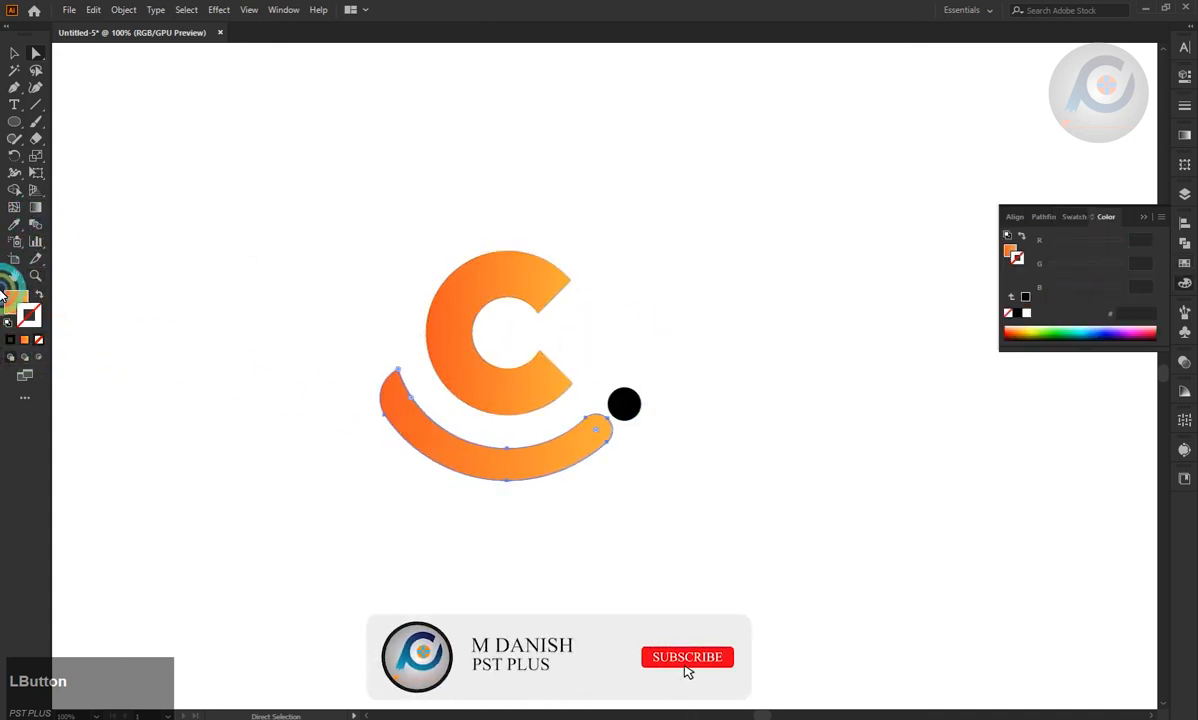
{"action": "left_click", "coordinate": [14, 298]}
{"action": "left_click", "coordinate": [35, 207]}
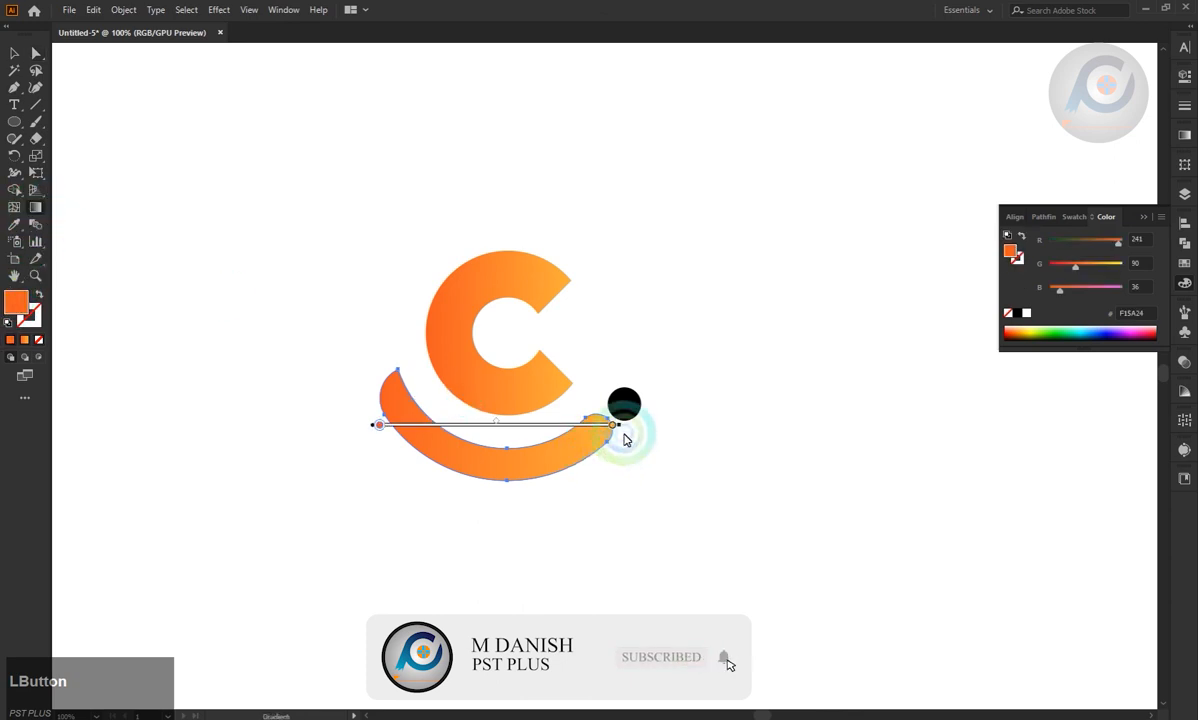
{"action": "mouse_move", "coordinate": [620, 428]}
{"action": "left_mouse_down"}
{"action": "mouse_move", "coordinate": [778, 358]}
{"action": "mouse_move", "coordinate": [808, 420]}
{"action": "mouse_move", "coordinate": [628, 460]}
{"action": "mouse_move", "coordinate": [527, 457]}
{"action": "left_mouse_up"}
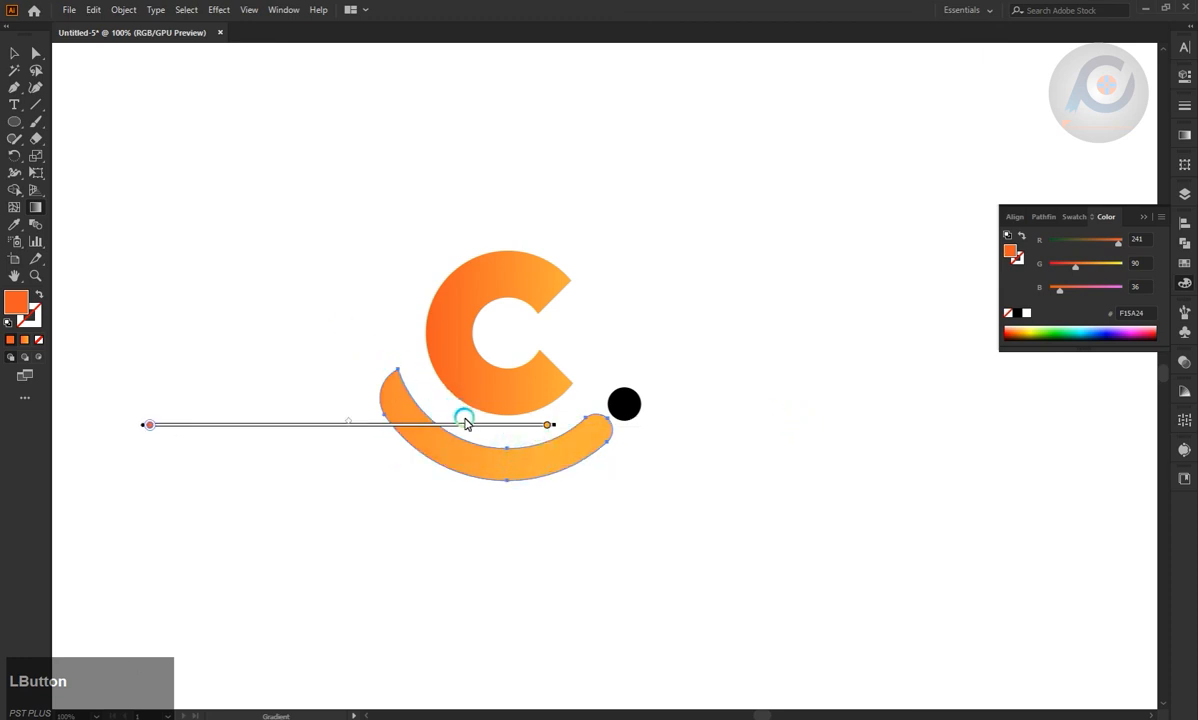
{"action": "left_click", "coordinate": [14, 53]}
{"action": "left_click", "coordinate": [282, 280]}
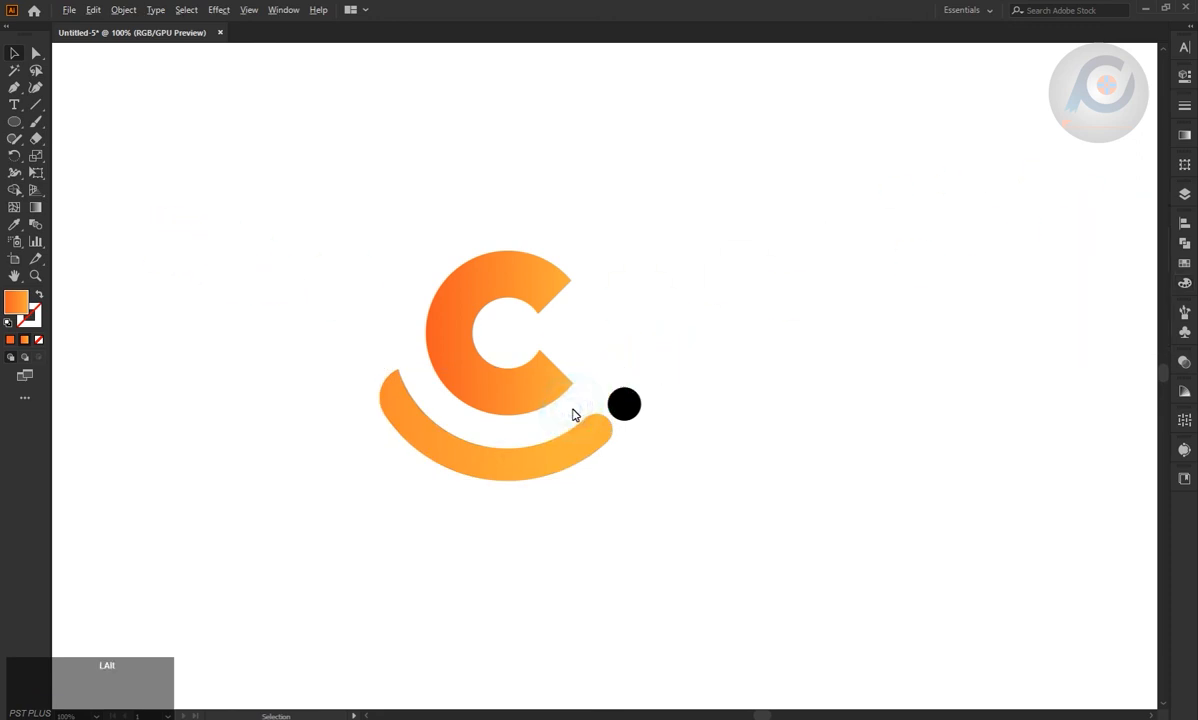
Group the C, arc and dot, and enlarge the logo around the middle of the artboard.
{"action": "scroll", "coordinate": [573, 414], "scroll_direction": "down", "scroll_amount": 3}
{"action": "left_click_drag", "start_coordinate": [514, 353], "coordinate": [737, 515]}
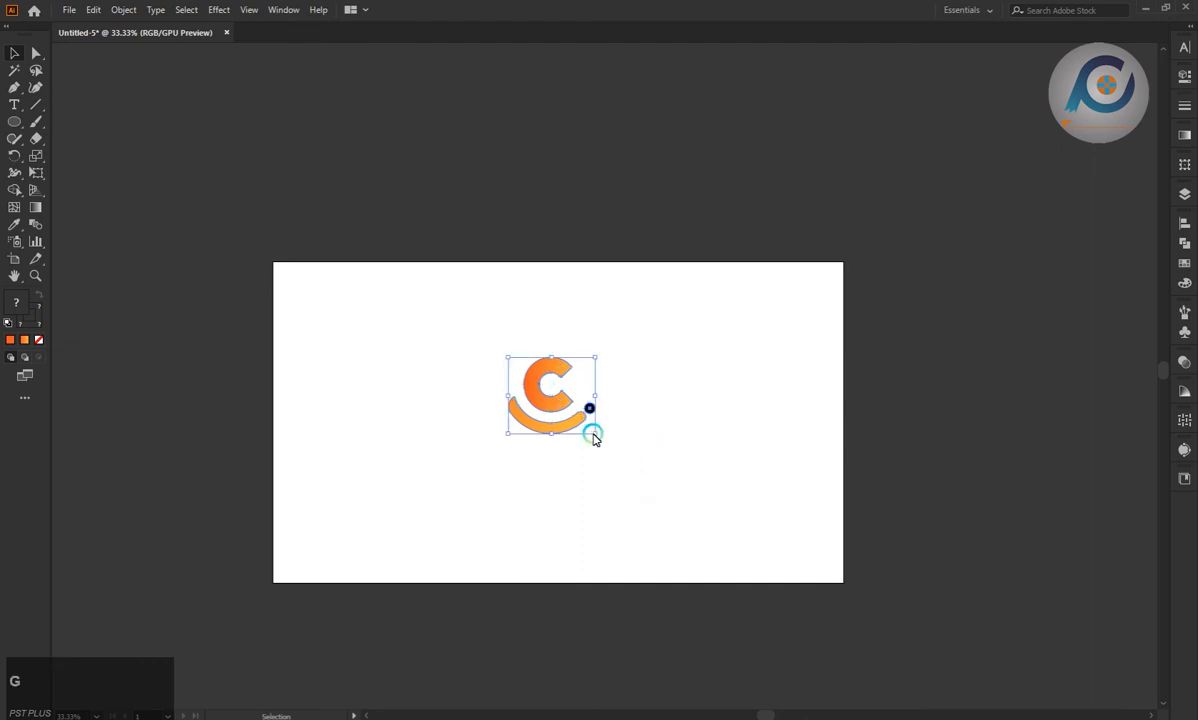
{"action": "left_click_drag", "start_coordinate": [595, 433], "coordinate": [562, 443]}
{"action": "scroll", "coordinate": [610, 434], "scroll_direction": "up", "scroll_amount": 1}
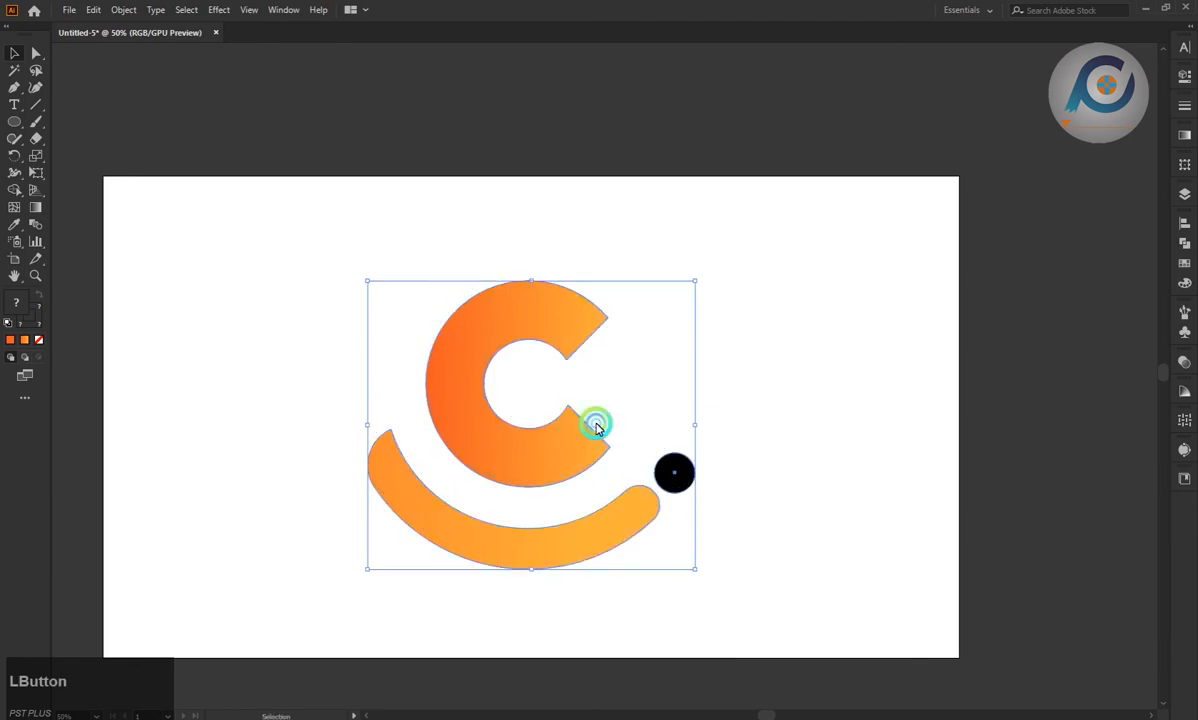